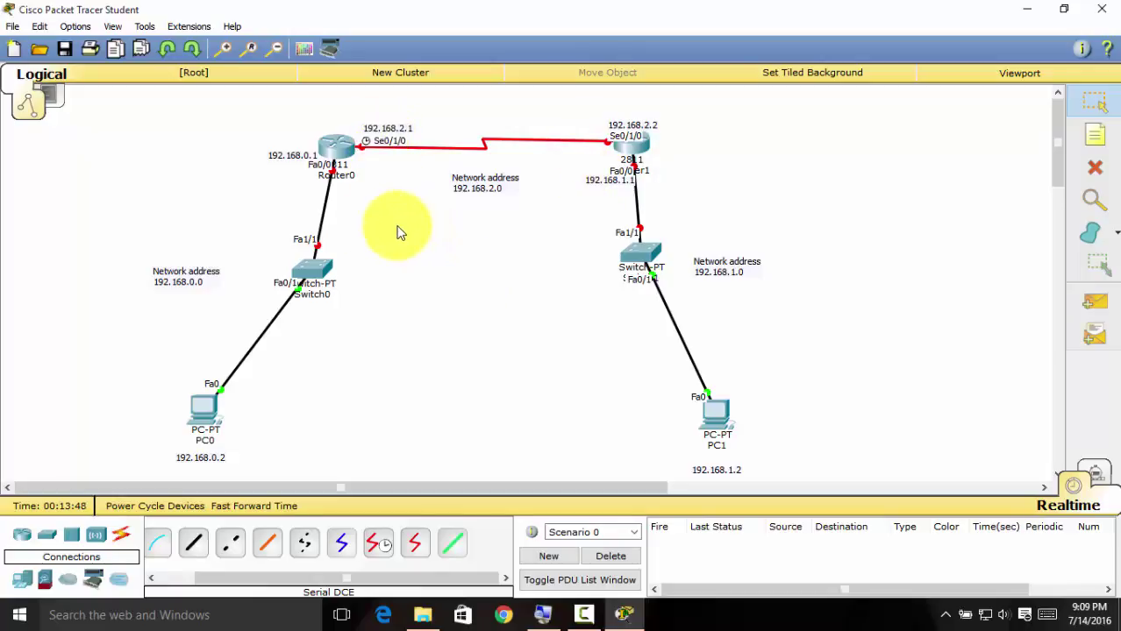
Open the FastEthernet0/0 interface configuration of Router0, keeping the topology's address labels visible beside the window
click(342, 154)
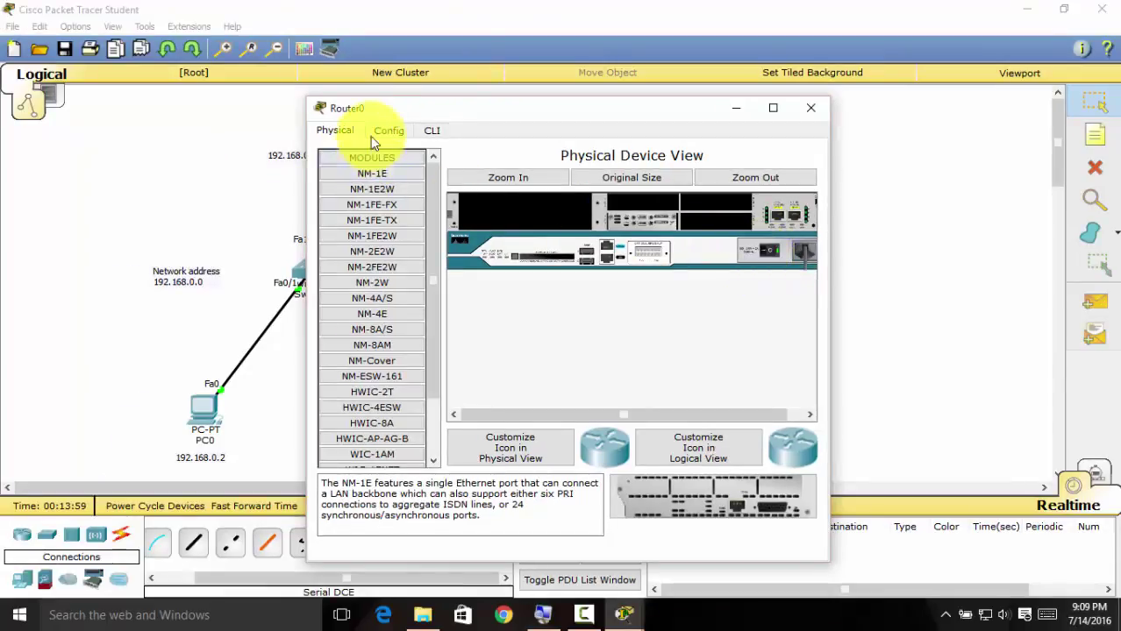
click(25, 7)
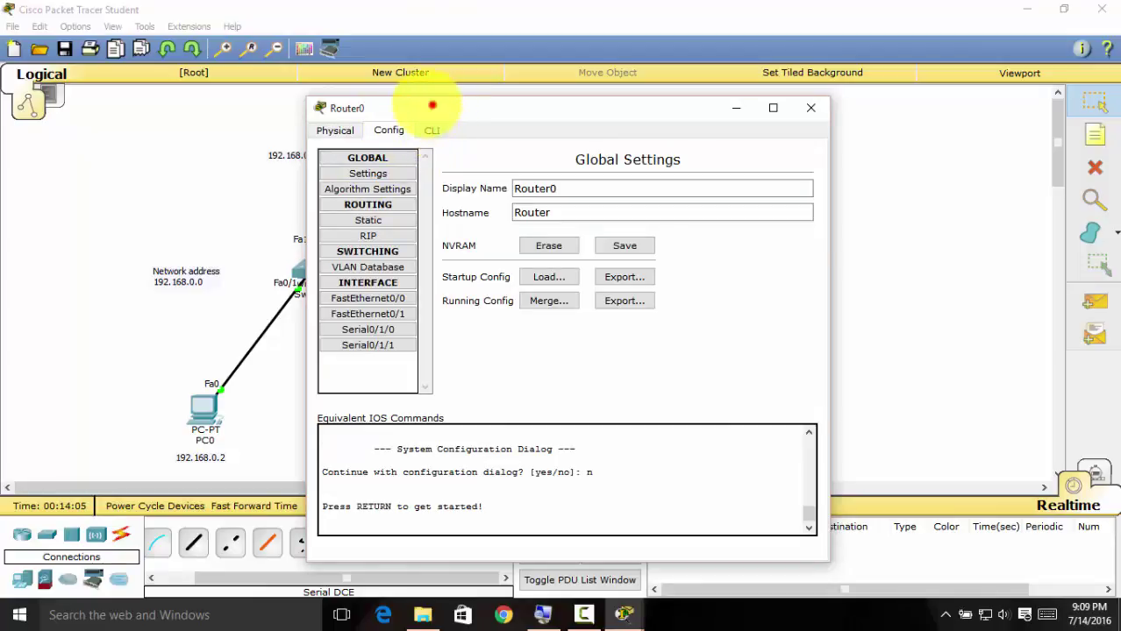
mouse_move(433, 104)
mouse_down()
mouse_move(419, 113)
mouse_move(466, 141)
mouse_move(474, 125)
mouse_move(448, 115)
mouse_up()
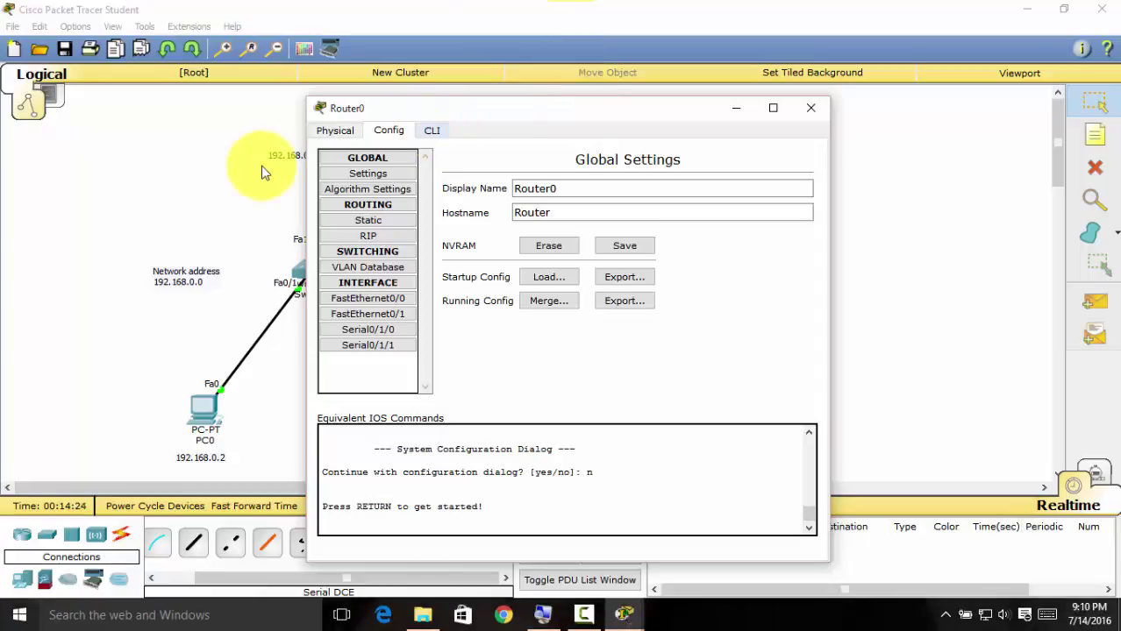
click(389, 132)
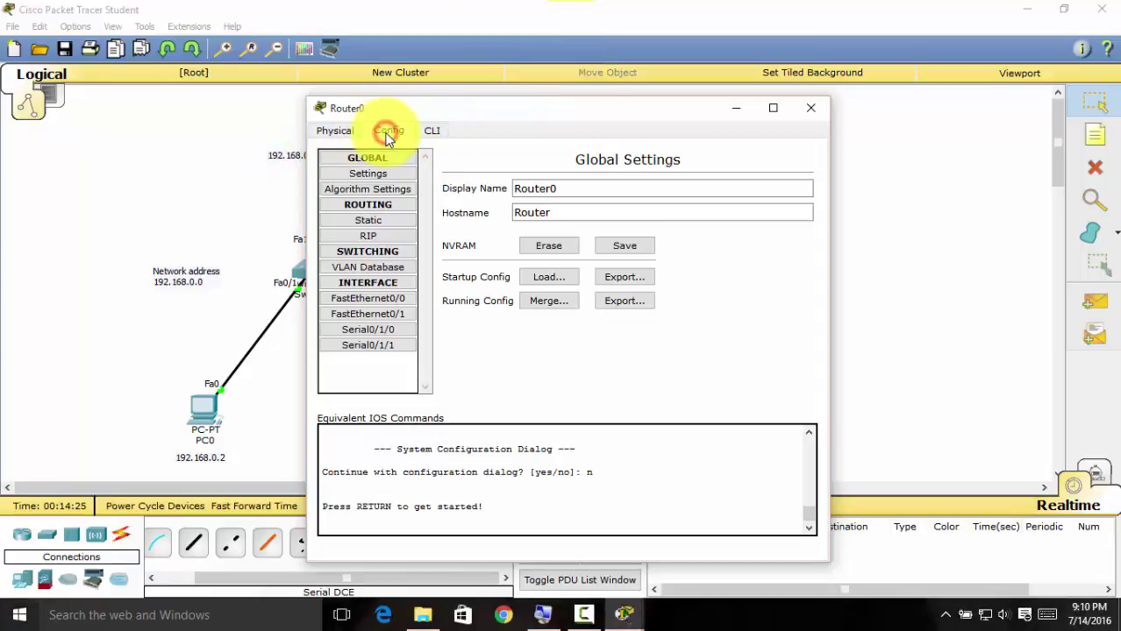
click(434, 131)
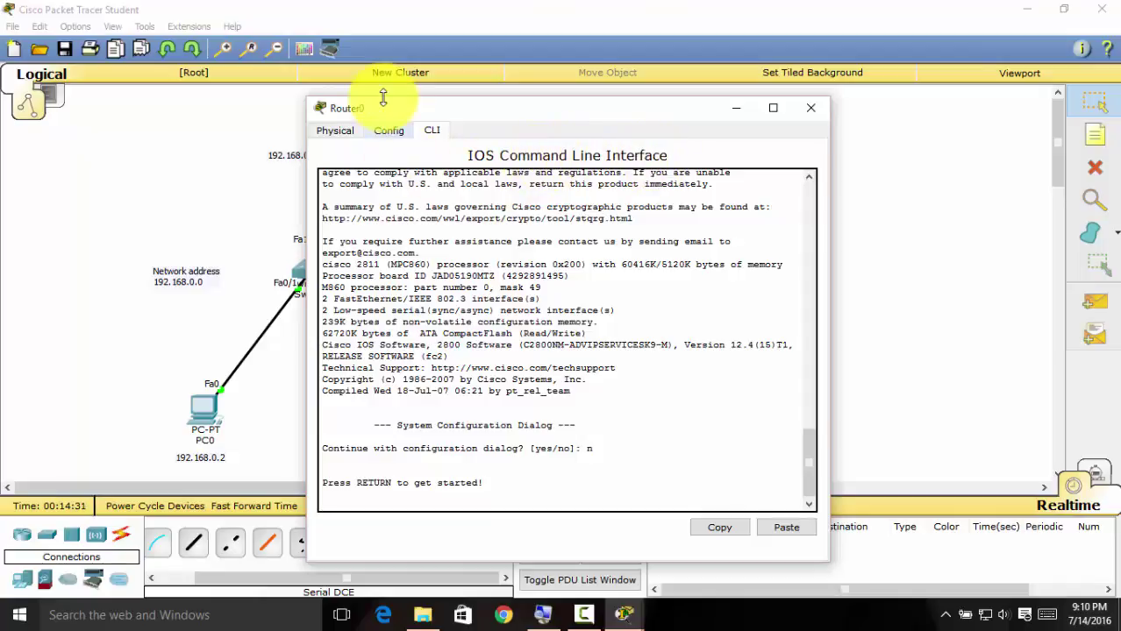
click(391, 128)
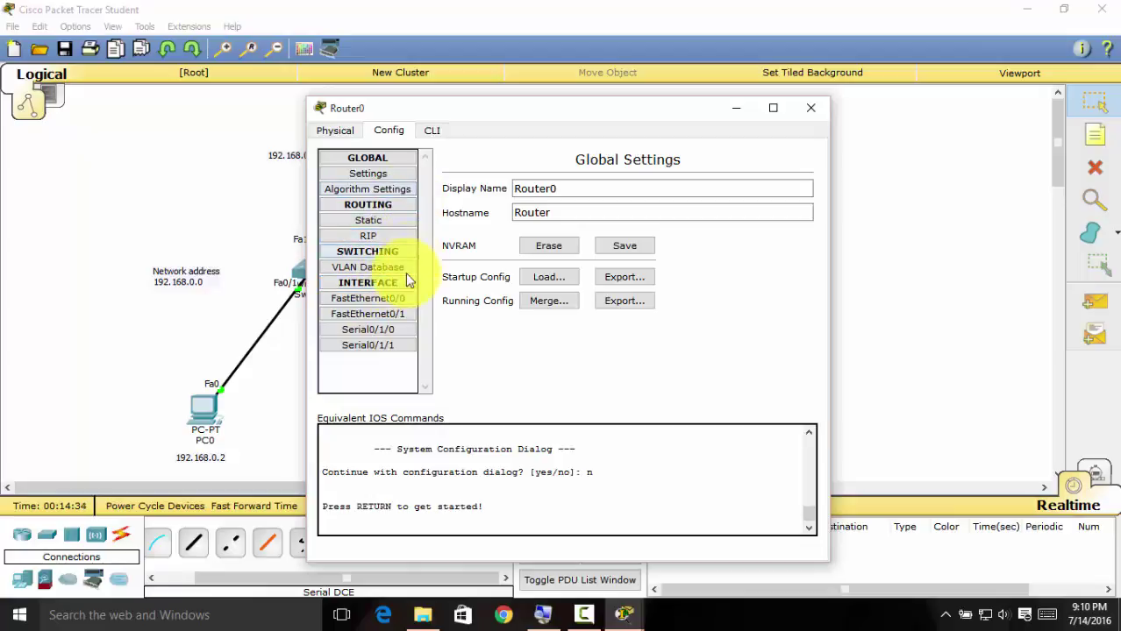
click(372, 302)
drag(471, 106, 597, 111)
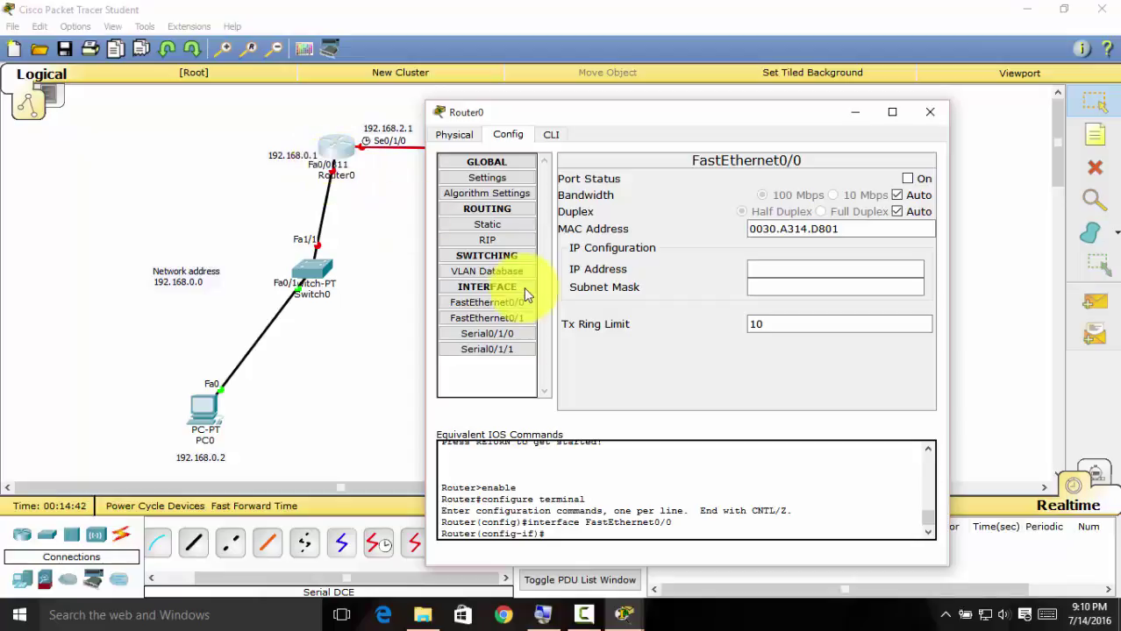
click(479, 304)
click(478, 303)
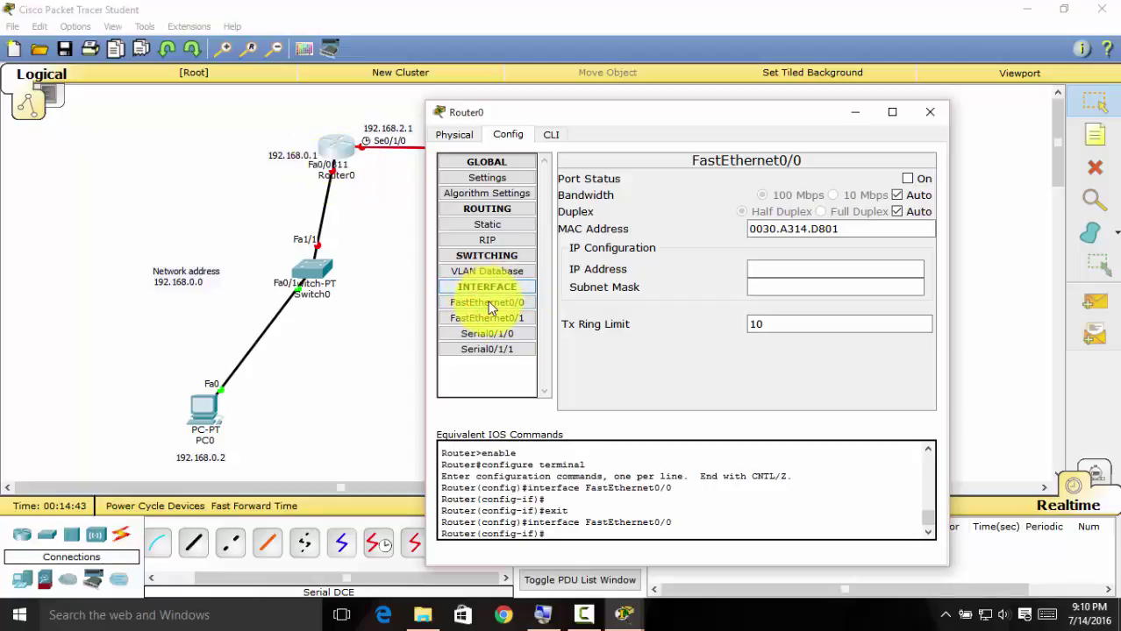
Give Router0's FastEthernet0/0 the IP address 192.168.0.1 with subnet mask 255.255.255.0, and turn its port on
click(783, 270)
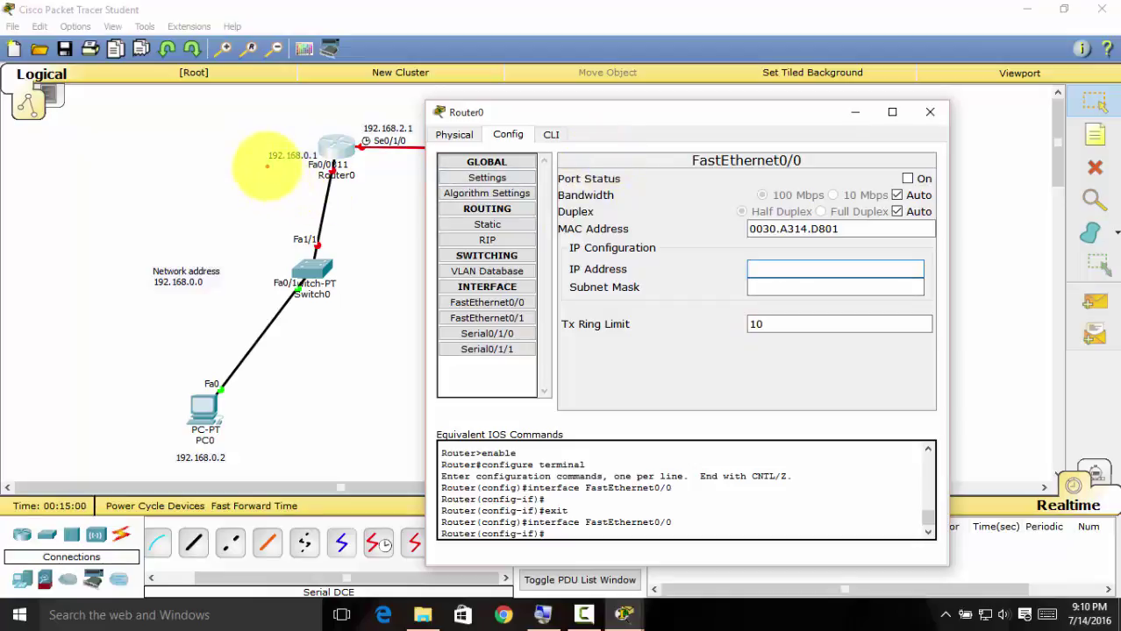
drag(263, 164, 318, 164)
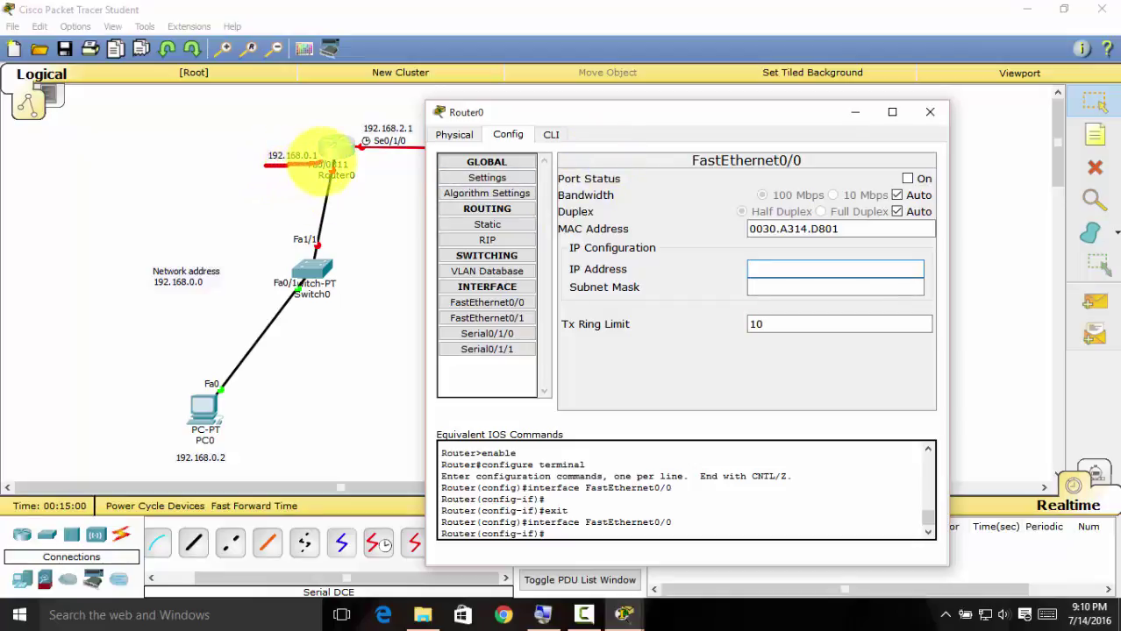
mouse_move(456, 189)
mouse_down()
mouse_move(717, 241)
mouse_move(741, 270)
mouse_up()
key(Escape)
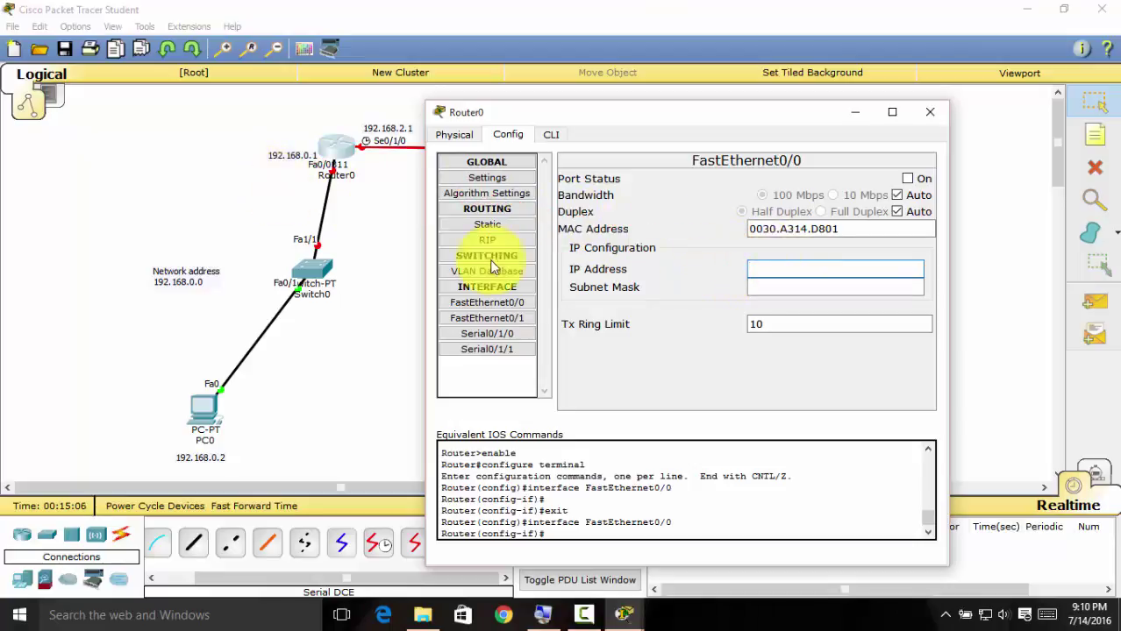
click(762, 270)
text(1)
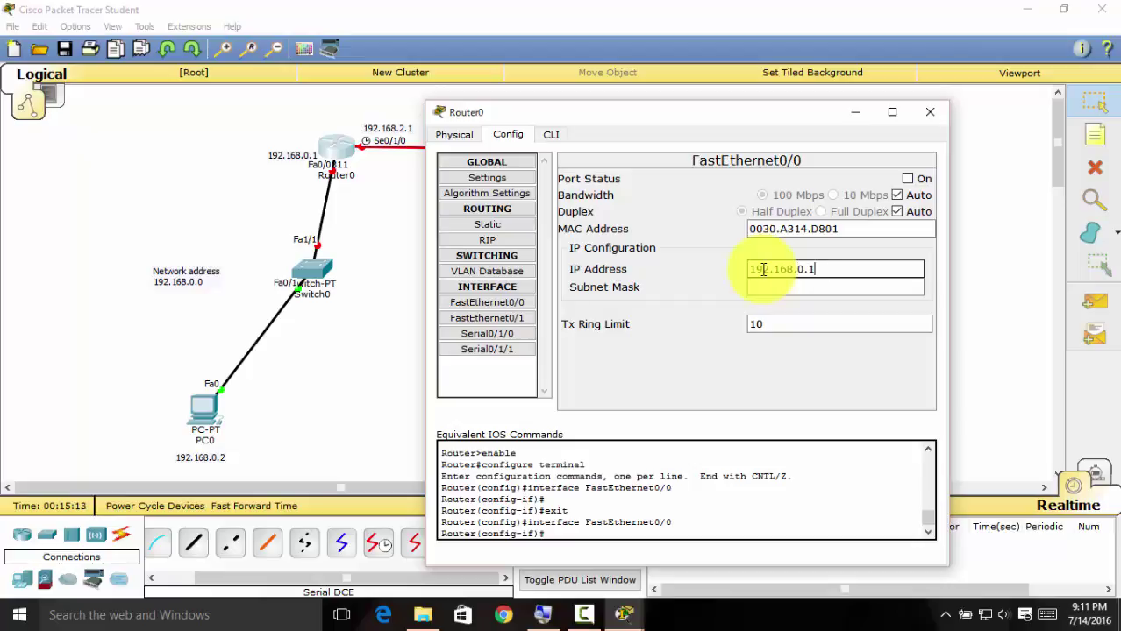
text(92.168.0.1)
click(855, 286)
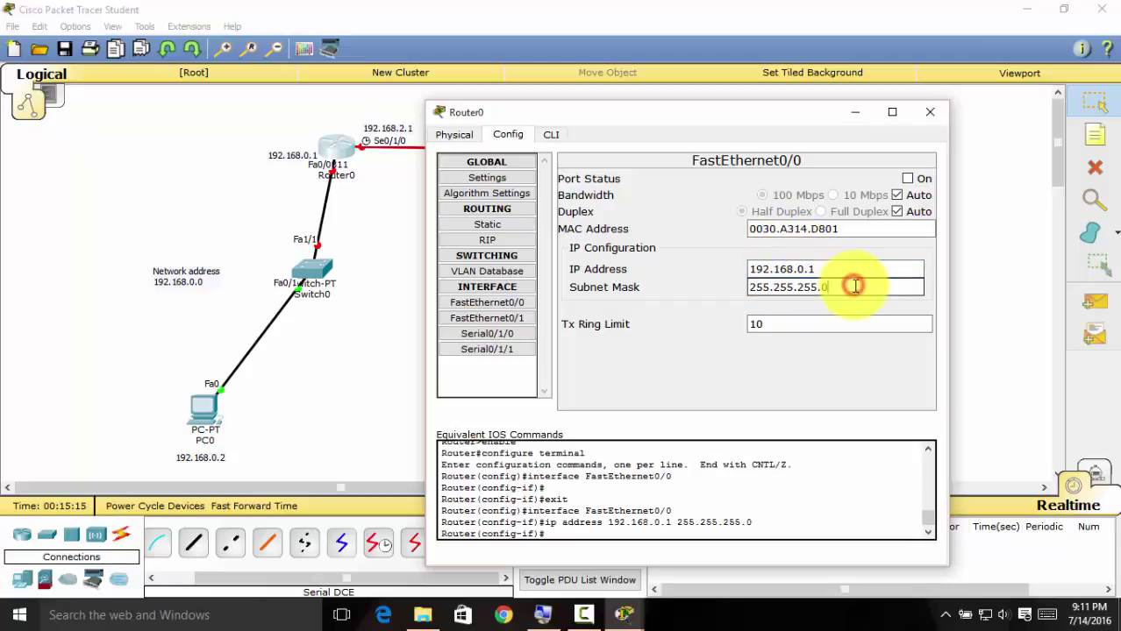
click(909, 176)
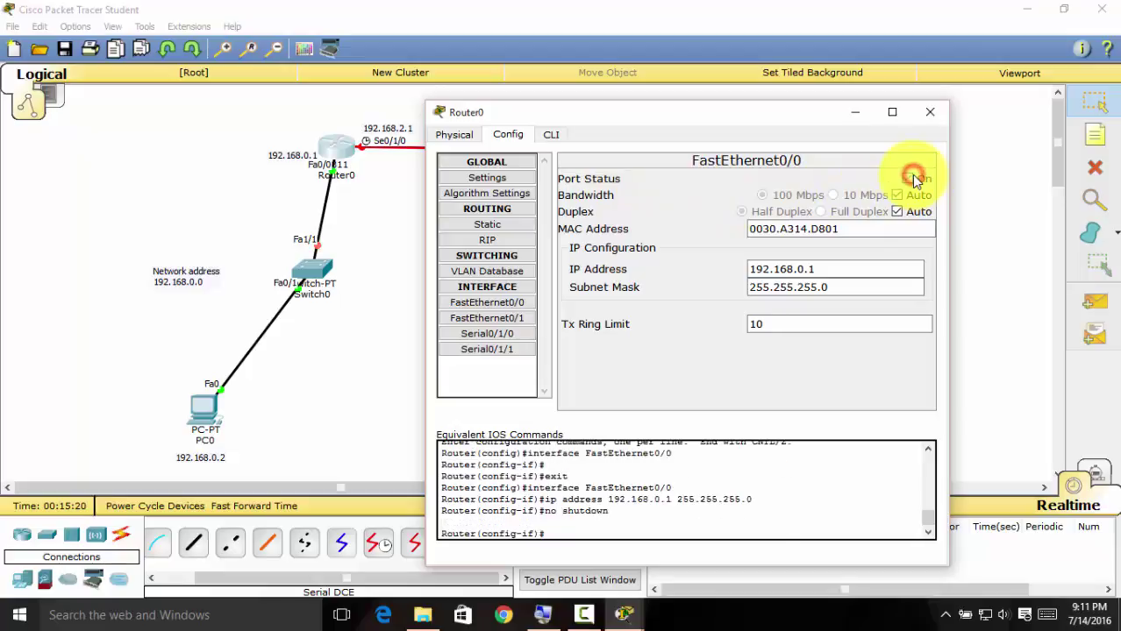
click(925, 110)
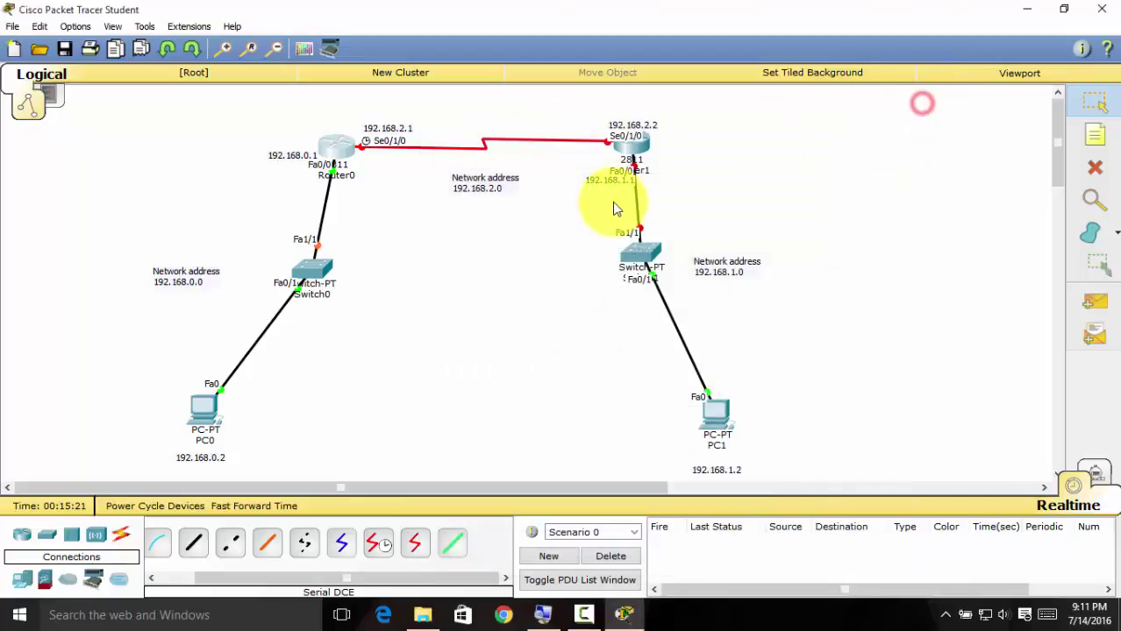
Give Router0's Serial0/1/0 the IP address 192.168.2.1 with subnet mask 255.255.255.0, and turn its port on
click(340, 154)
click(808, 106)
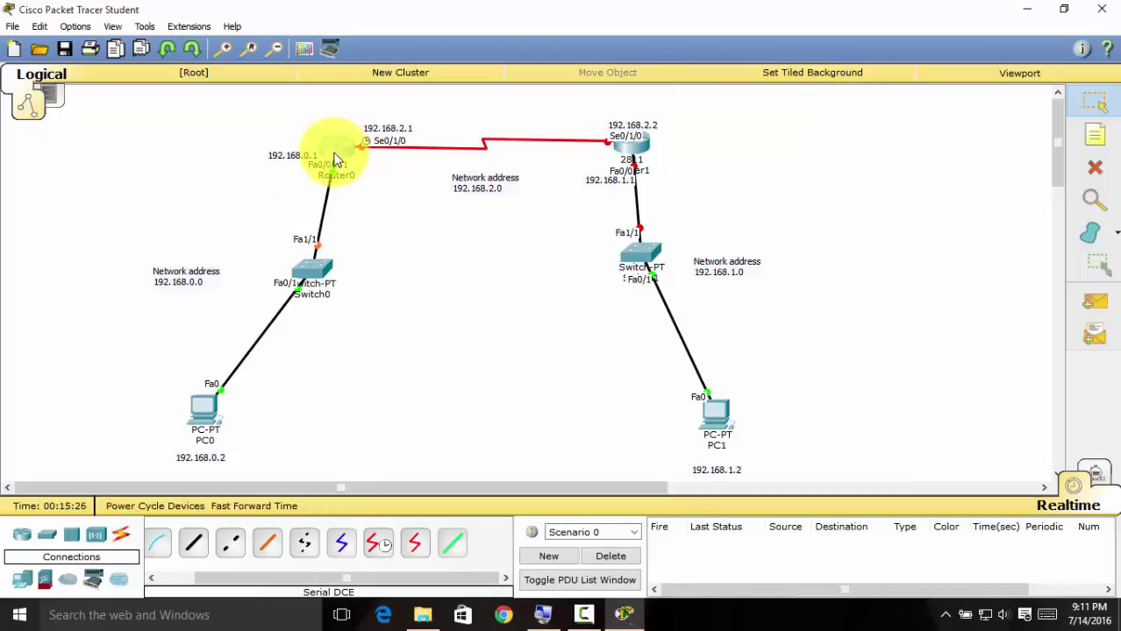
click(333, 158)
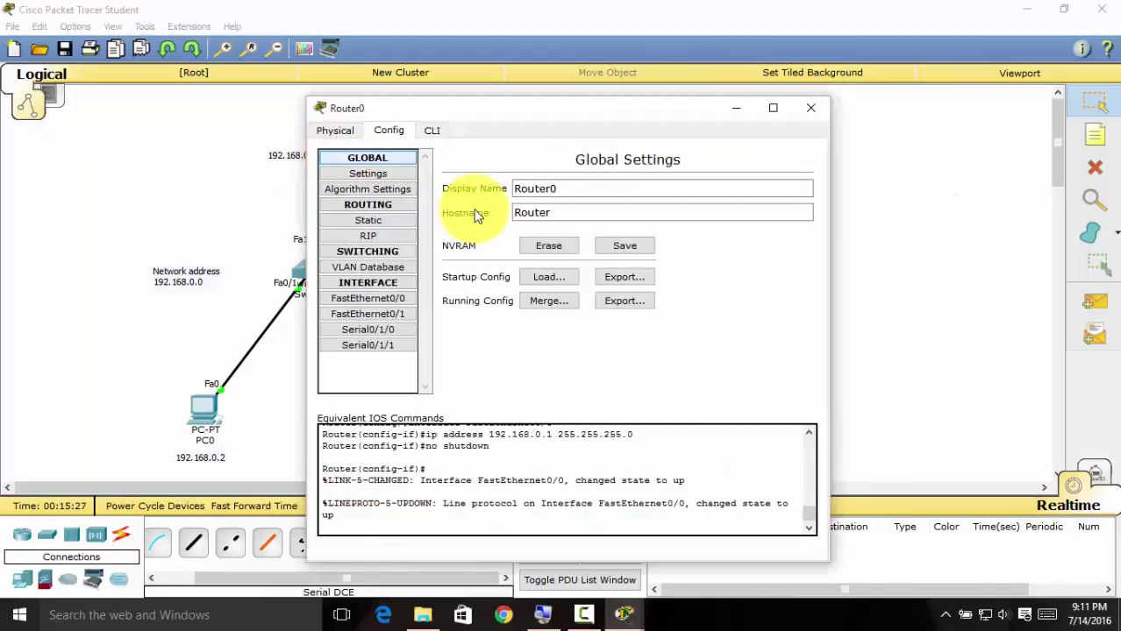
click(377, 329)
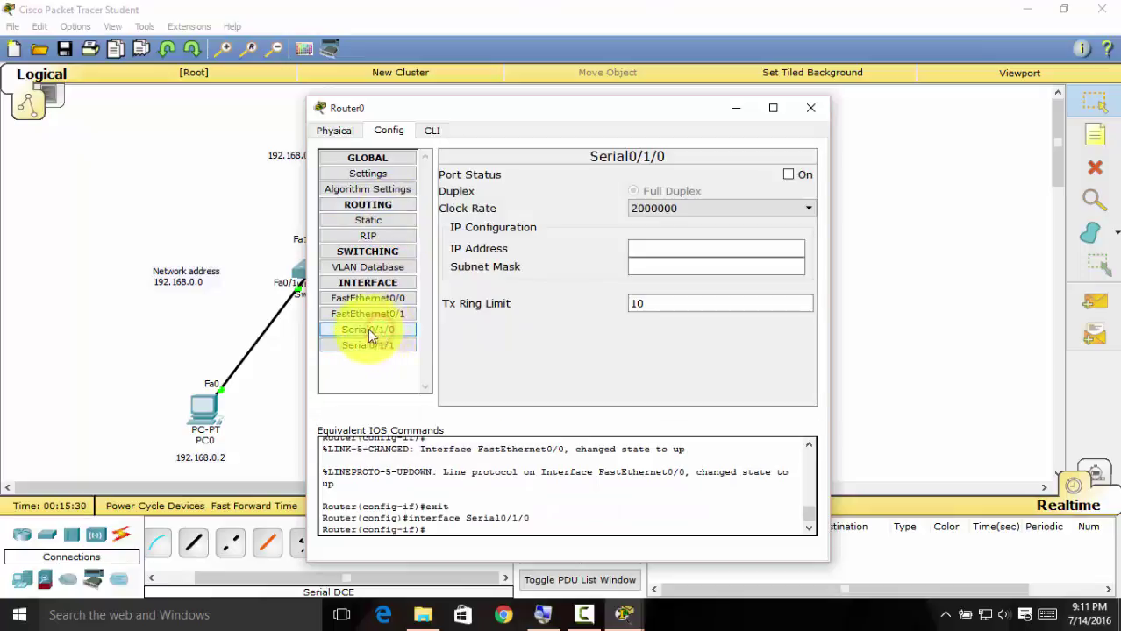
click(497, 125)
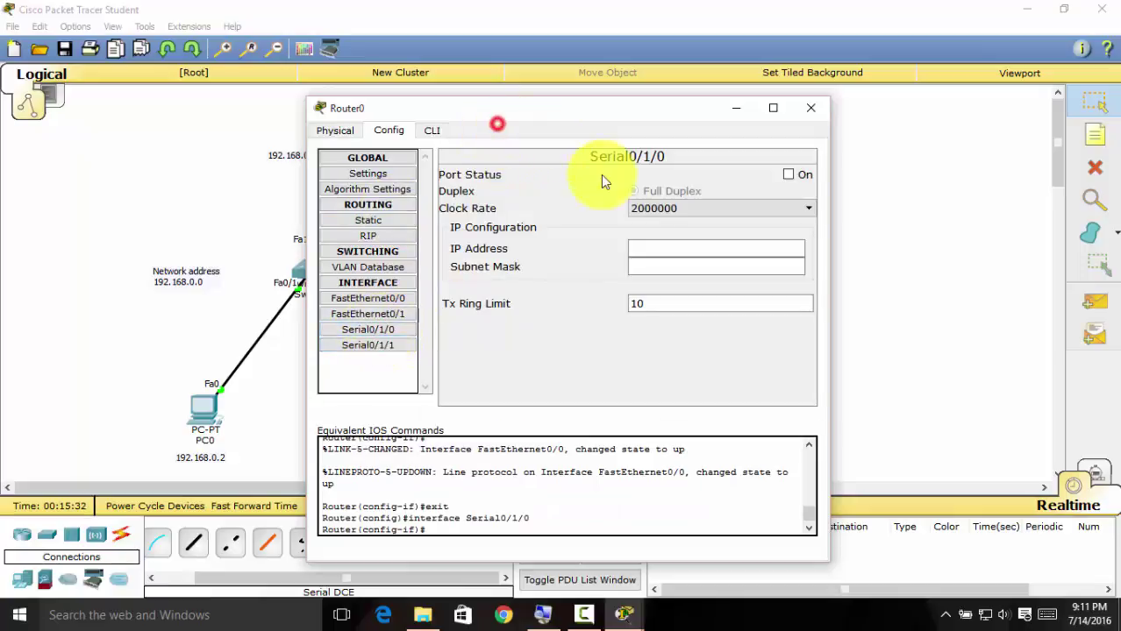
drag(521, 107, 742, 118)
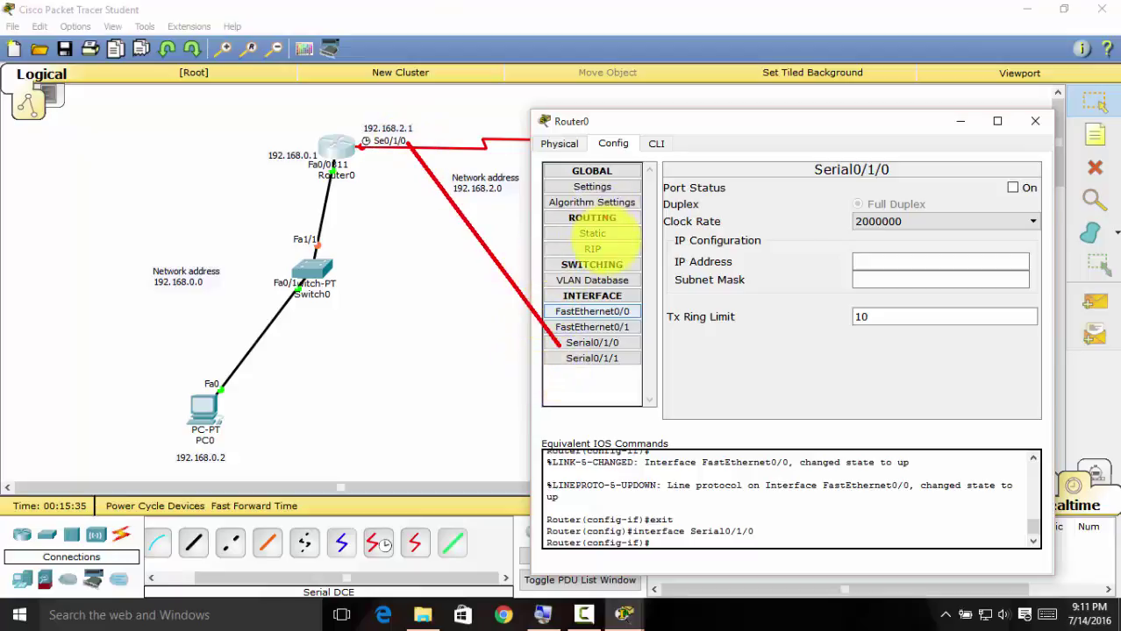
click(623, 345)
click(891, 261)
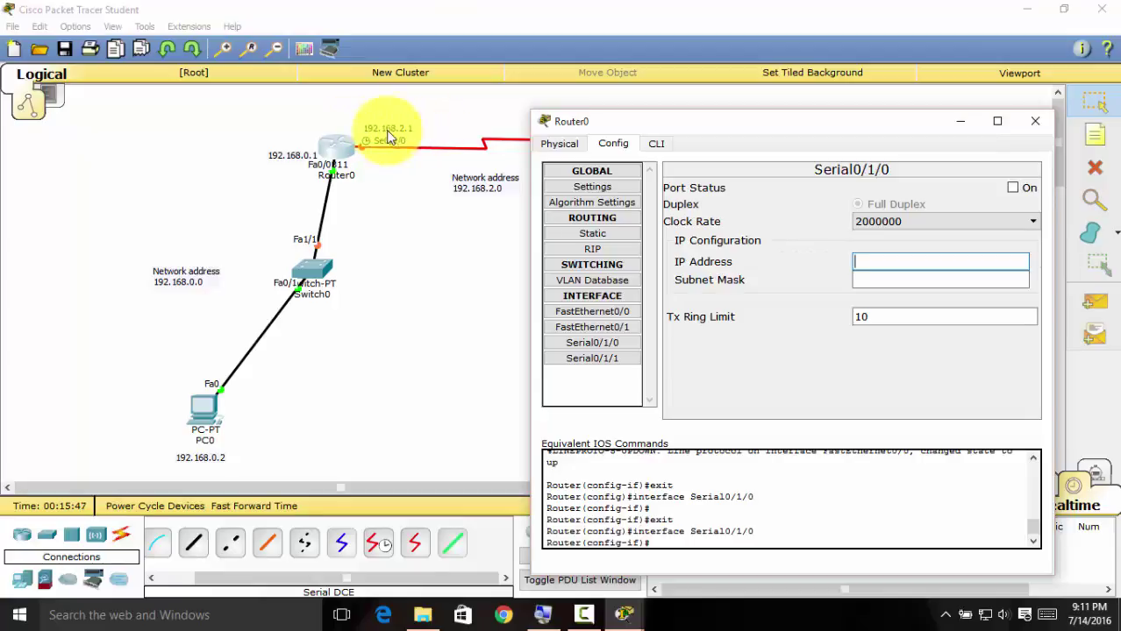
click(893, 256)
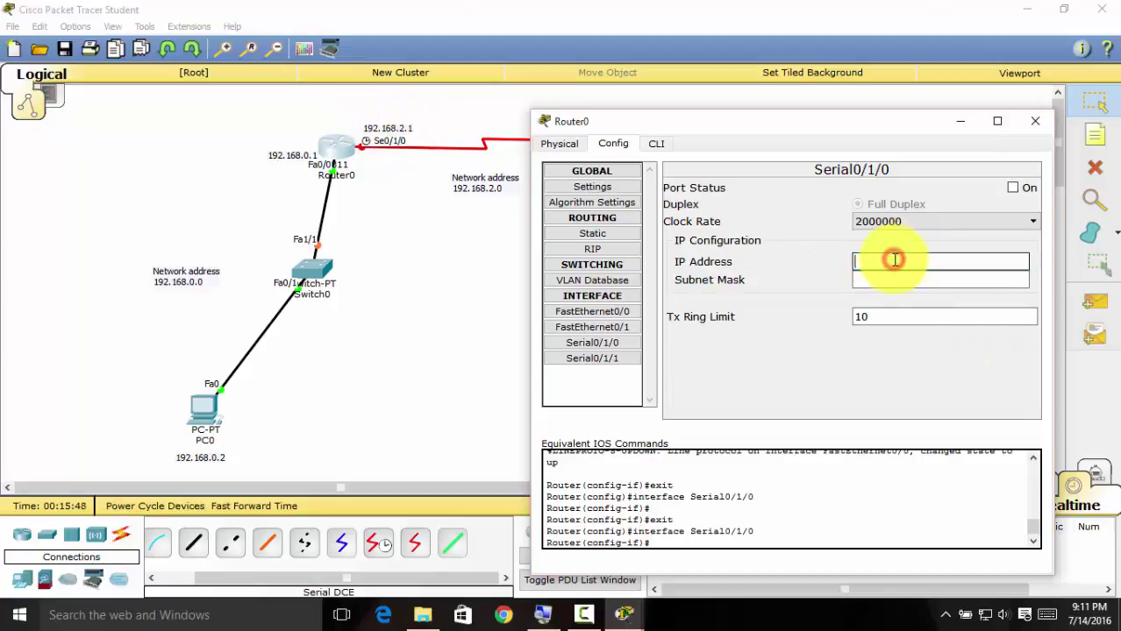
text(192.168.2.1)
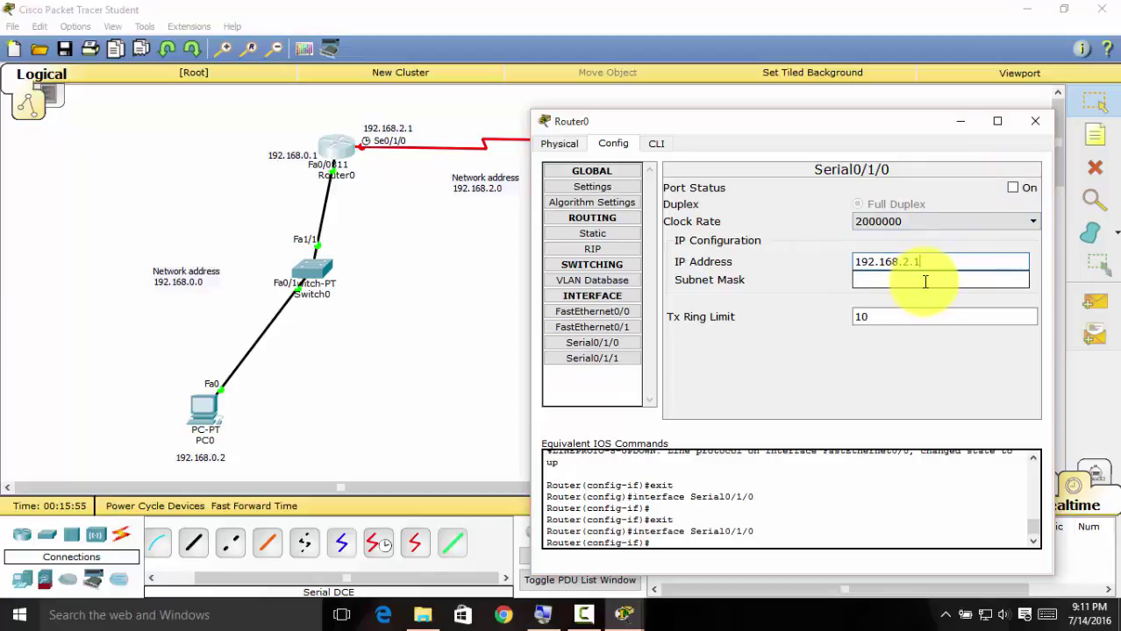
click(932, 281)
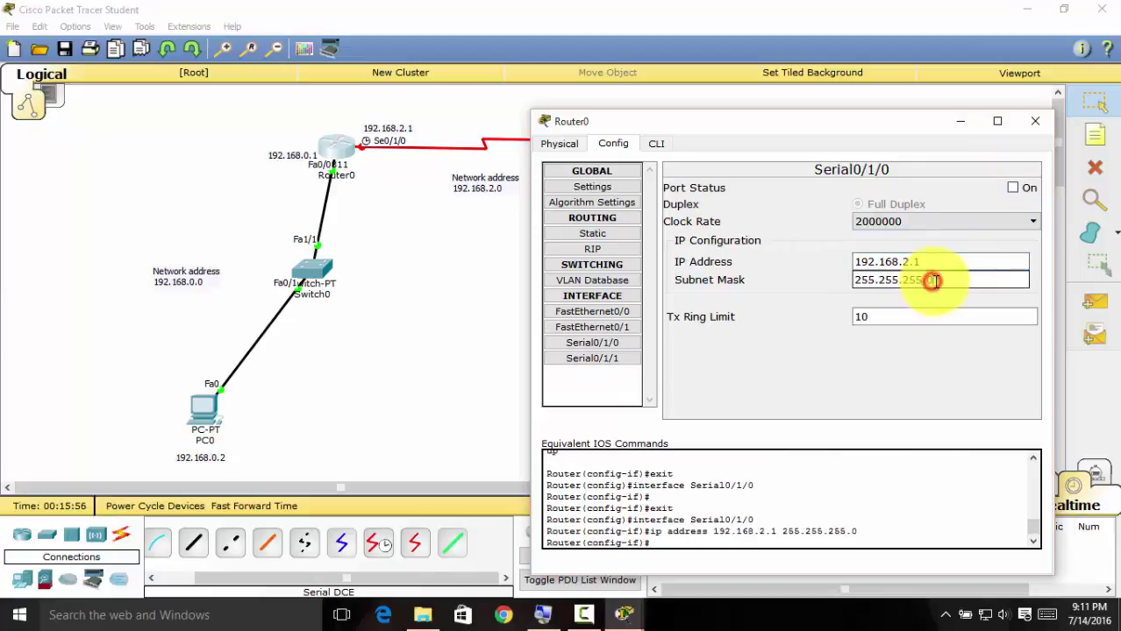
click(1014, 189)
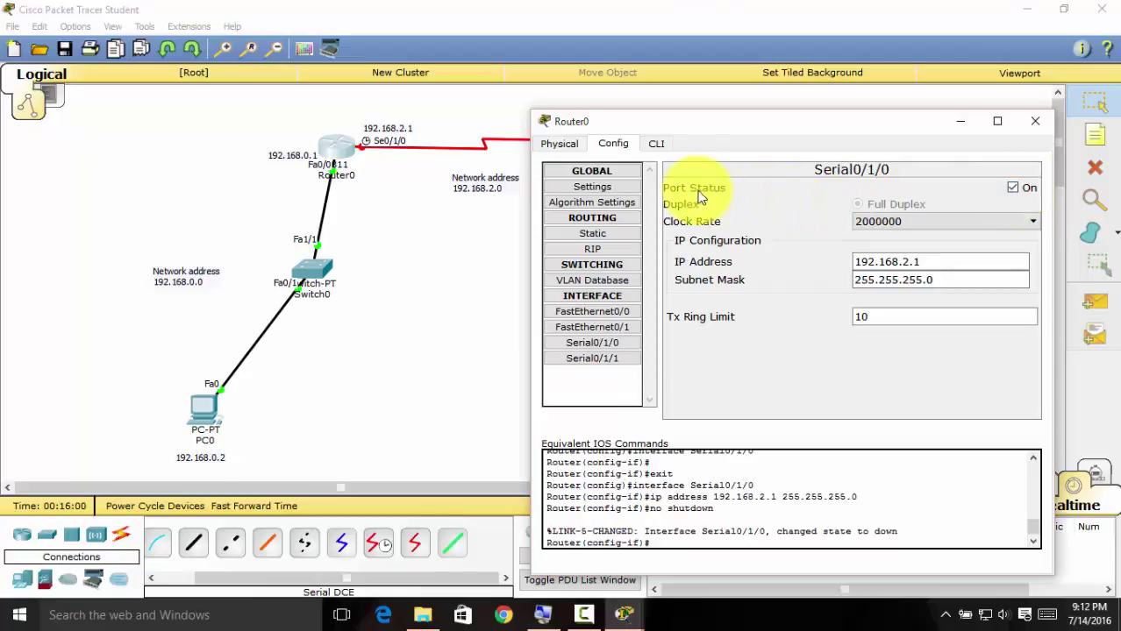
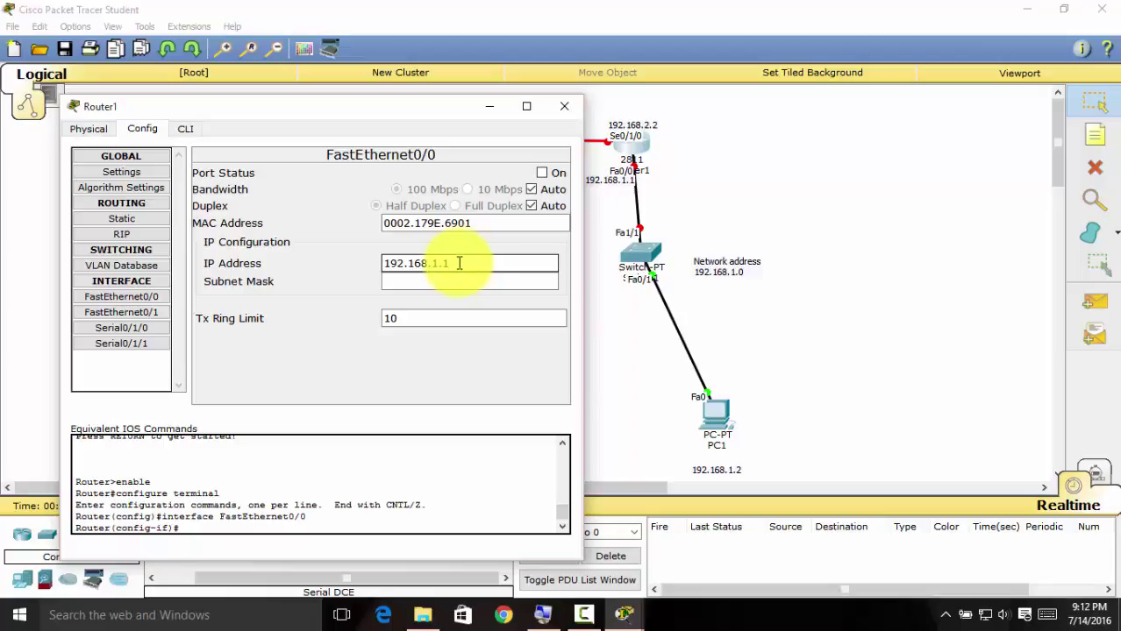
Give Router1's FastEthernet0/0 the IP address 192.168.1.1 with subnet mask 255.255.255.0, and turn its port on
text(192.168.1.1)
click(453, 281)
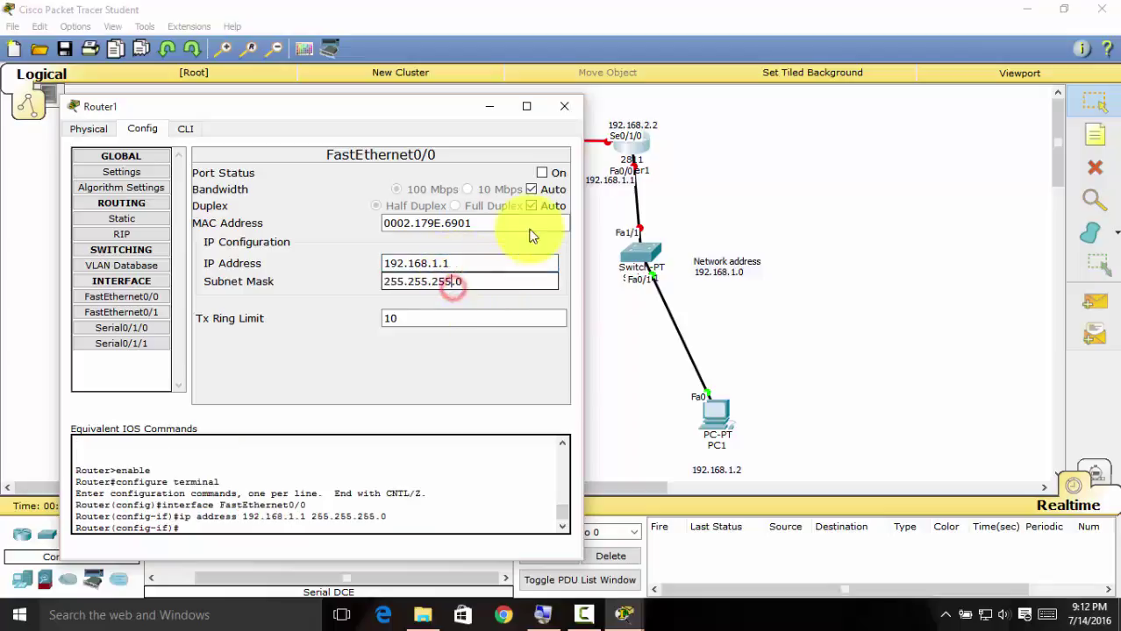
click(540, 174)
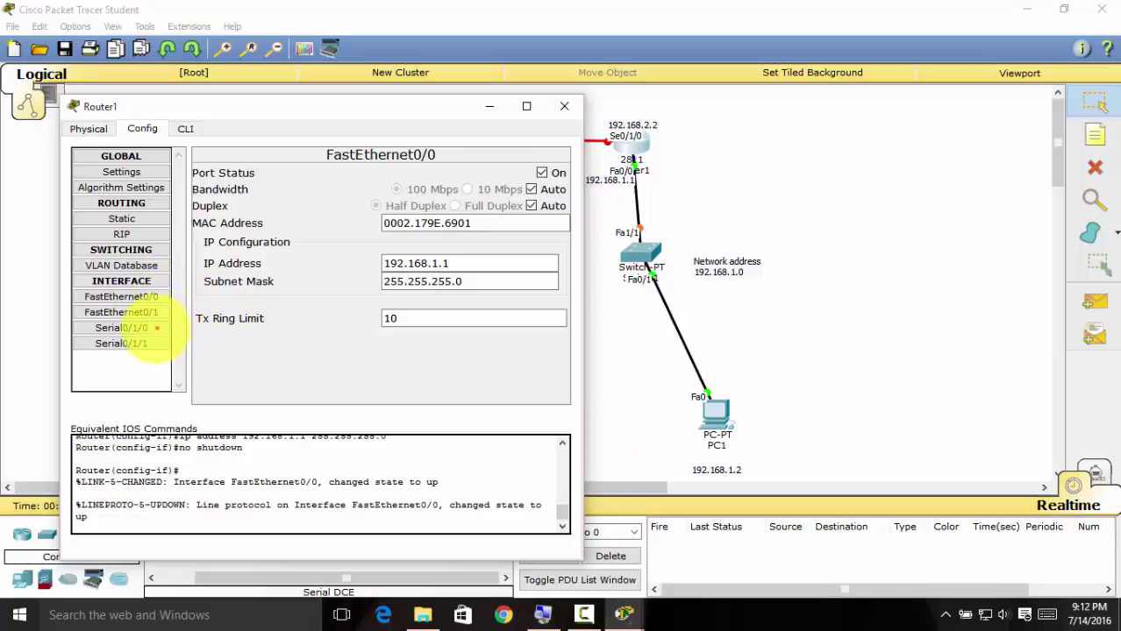
mouse_move(155, 330)
mouse_down()
mouse_move(585, 241)
mouse_move(627, 158)
mouse_move(628, 144)
mouse_move(611, 144)
mouse_move(642, 143)
mouse_up()
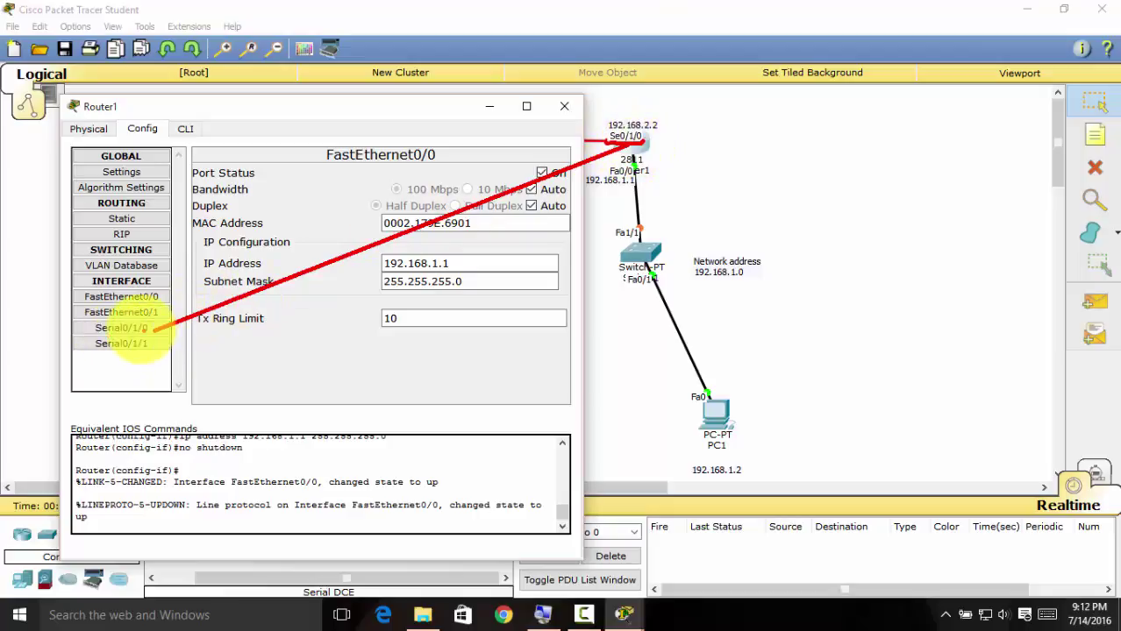
drag(154, 329, 124, 333)
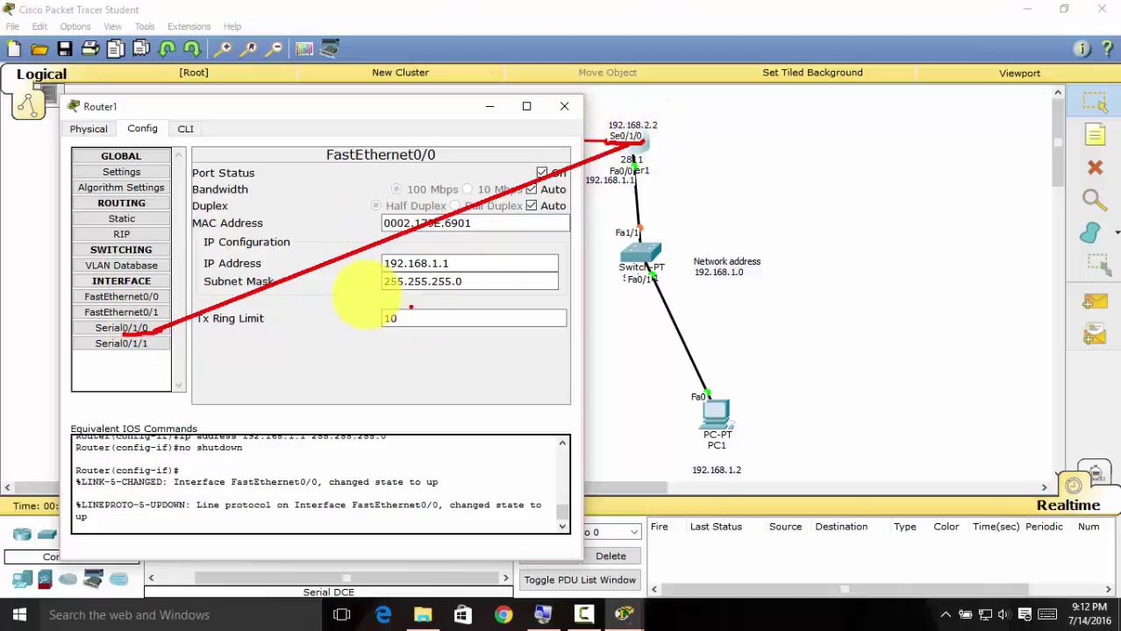
key(Escape)
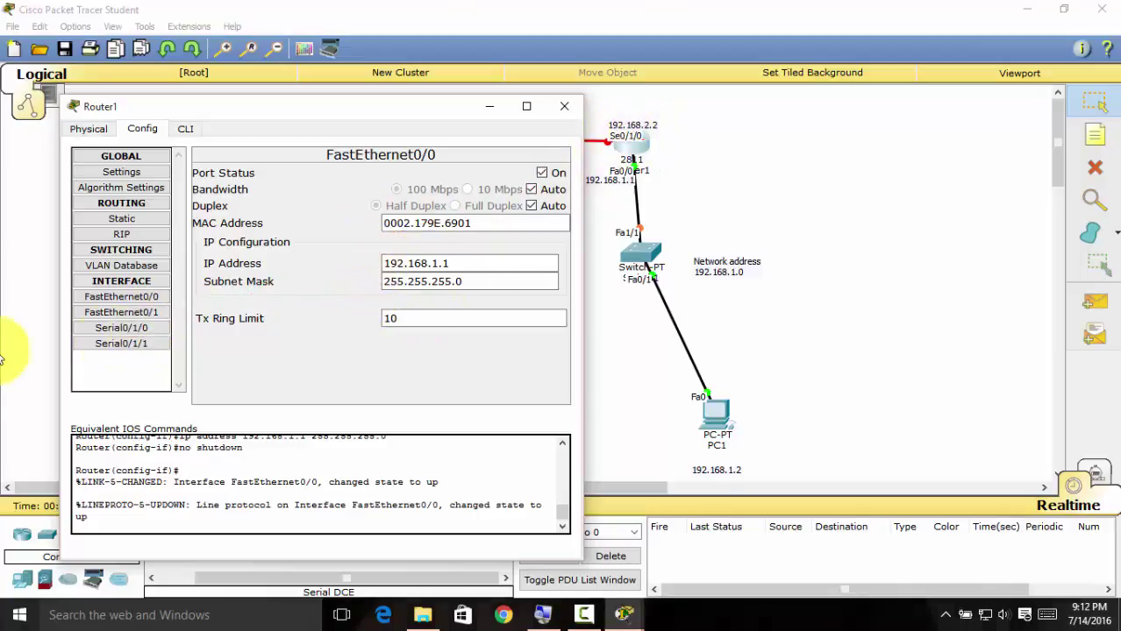
Give Router1's Serial0/1/0 the IP address 192.168.2.2 with subnet mask 255.255.255.0, turn its port on, and close the router's configuration
click(125, 327)
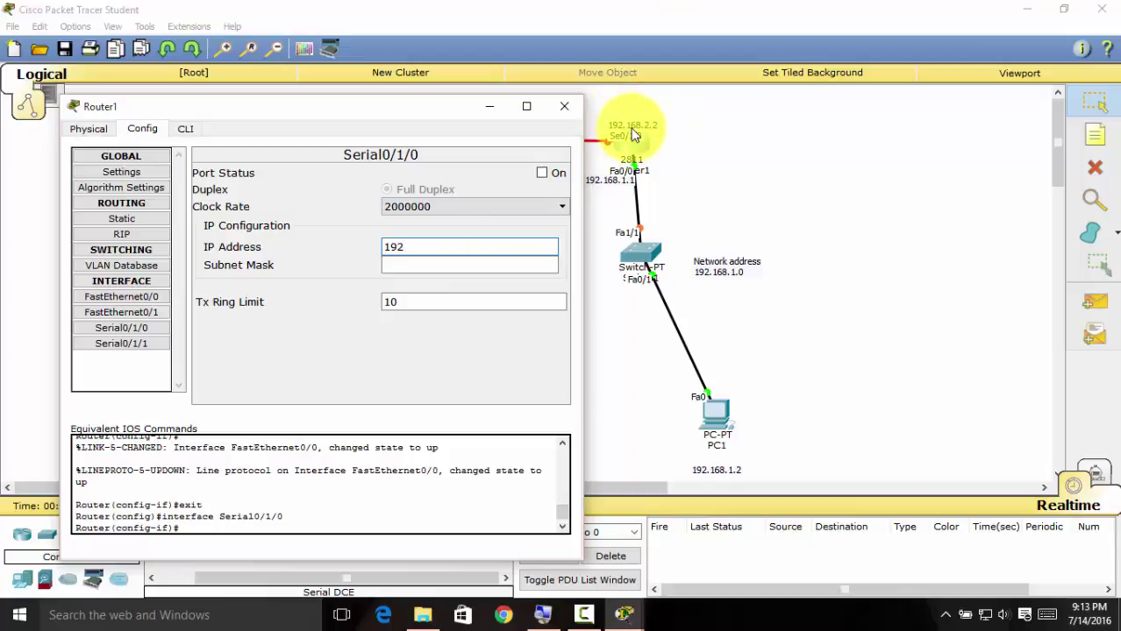
click(422, 254)
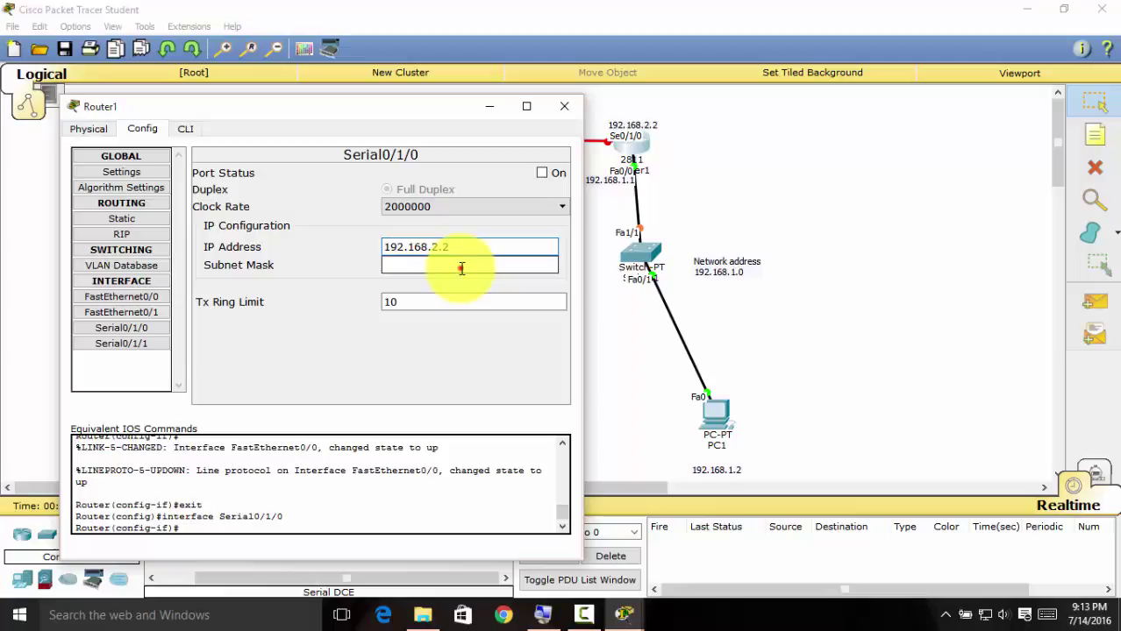
click(458, 266)
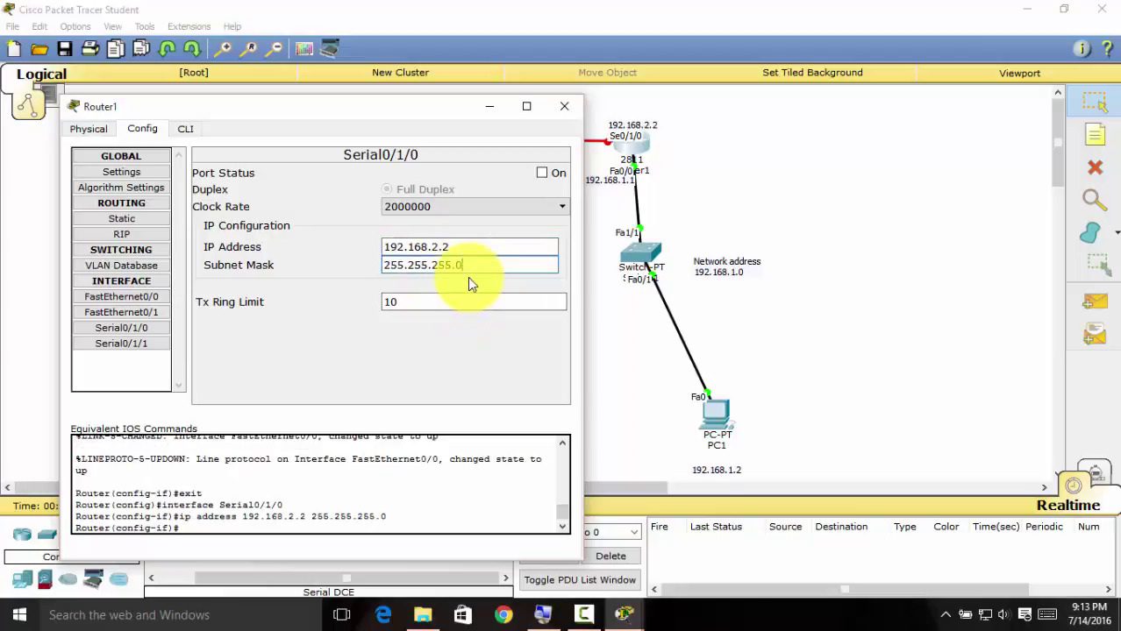
double_click(496, 246)
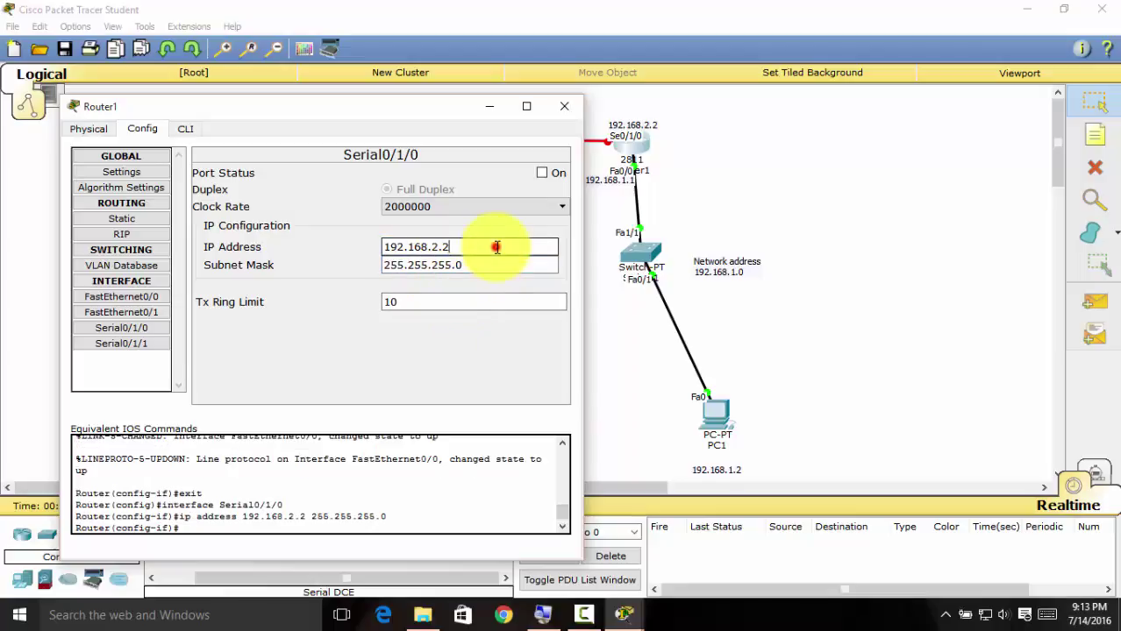
click(542, 175)
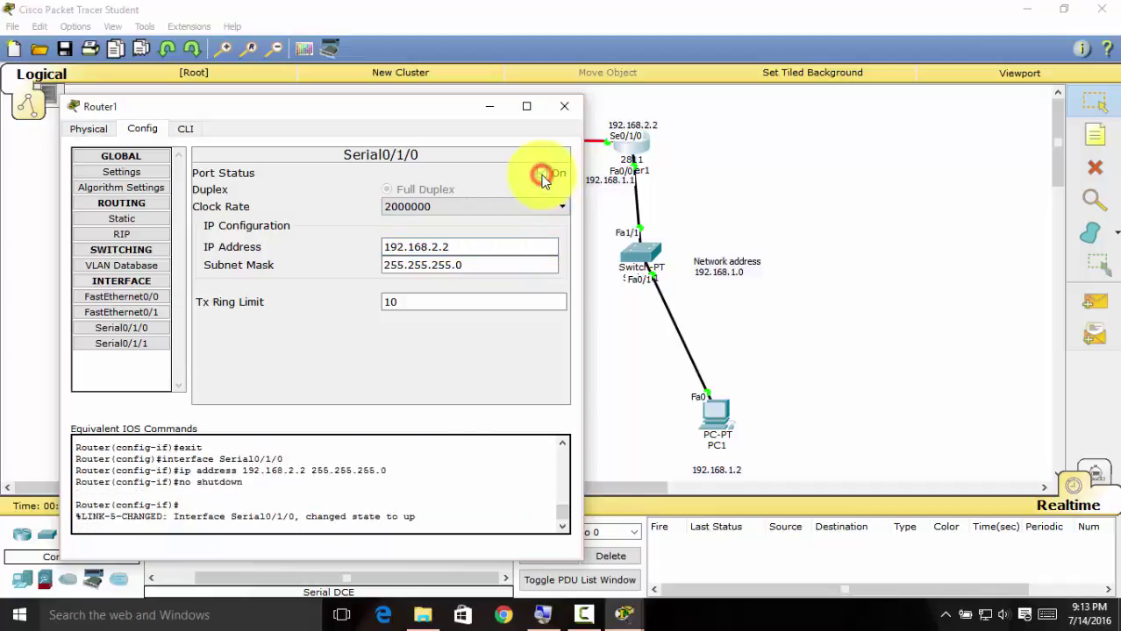
click(562, 107)
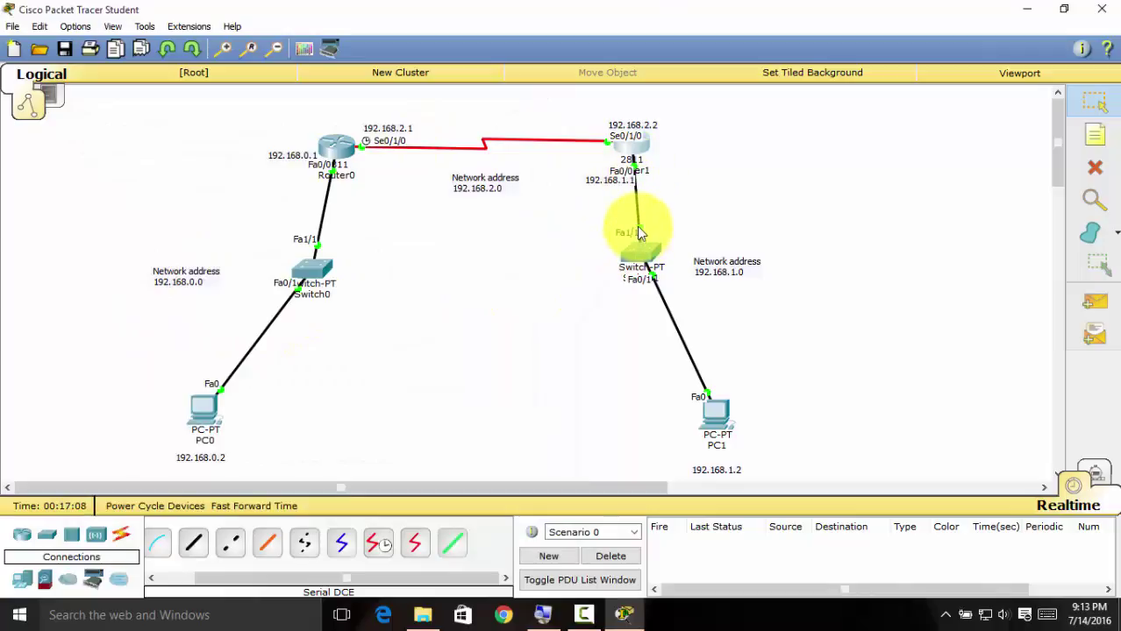
Test the serial link by sending a simple PDU from Router0 to Router1
click(414, 360)
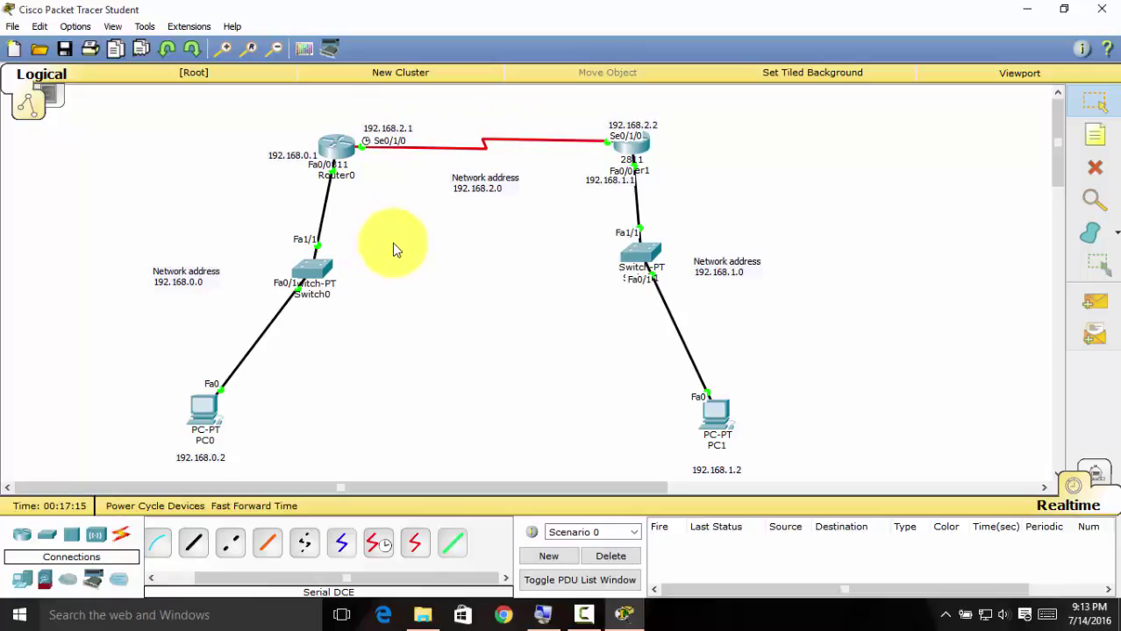
click(486, 339)
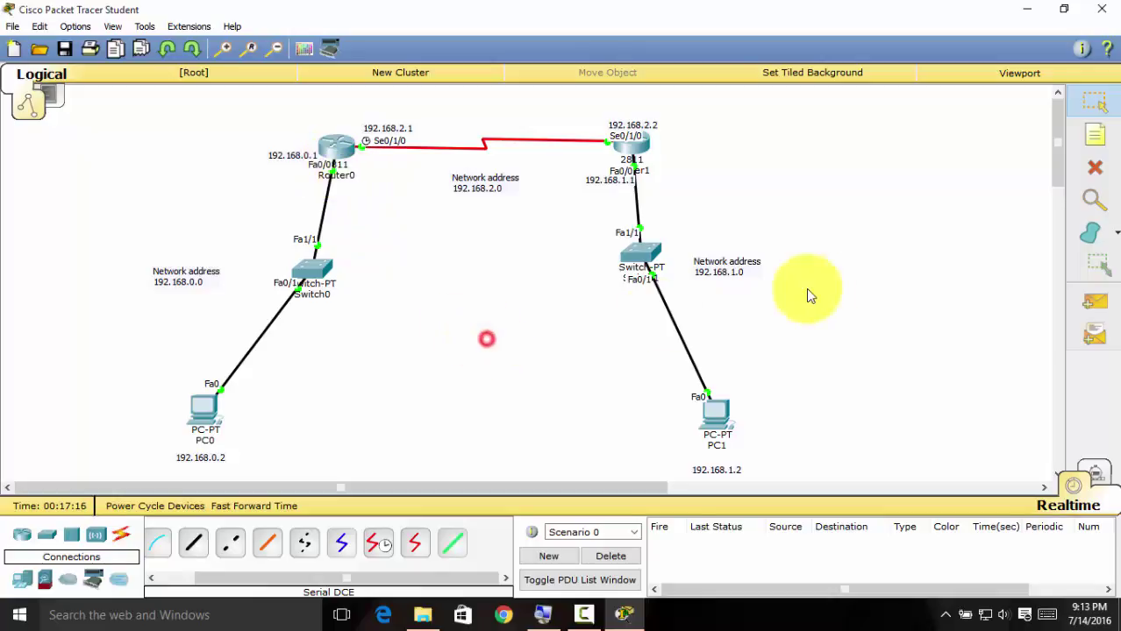
click(1092, 305)
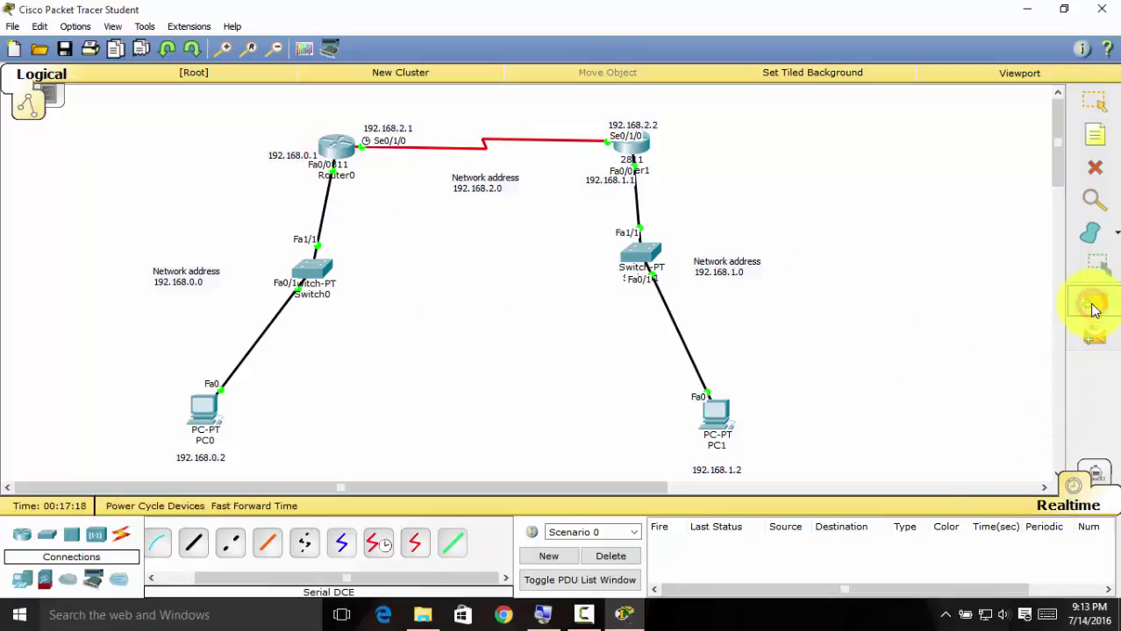
click(320, 146)
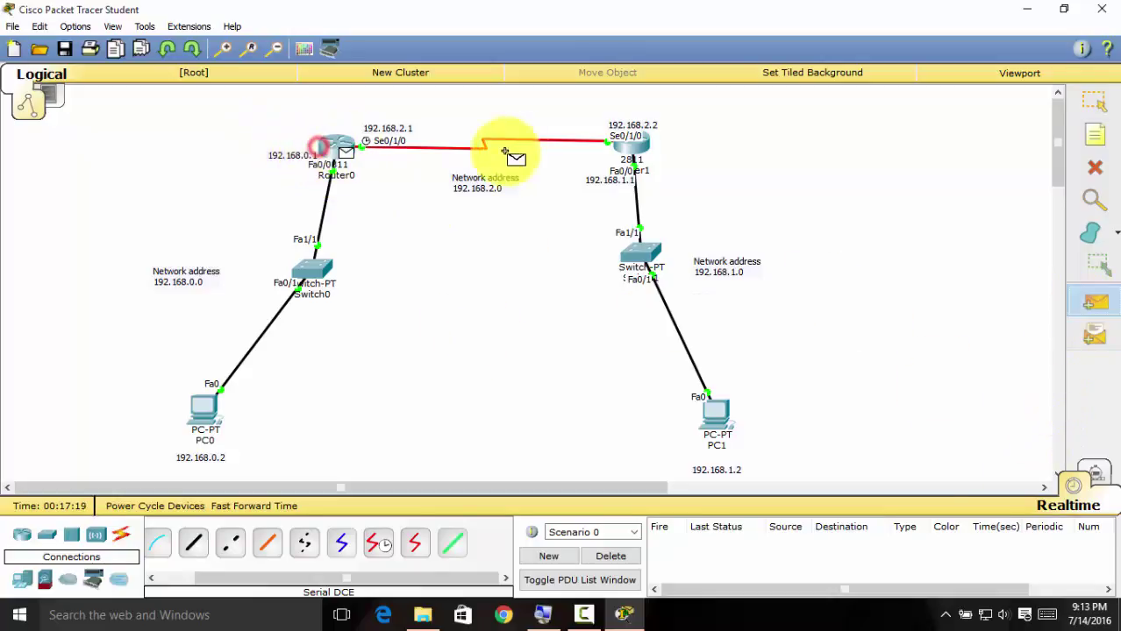
click(630, 143)
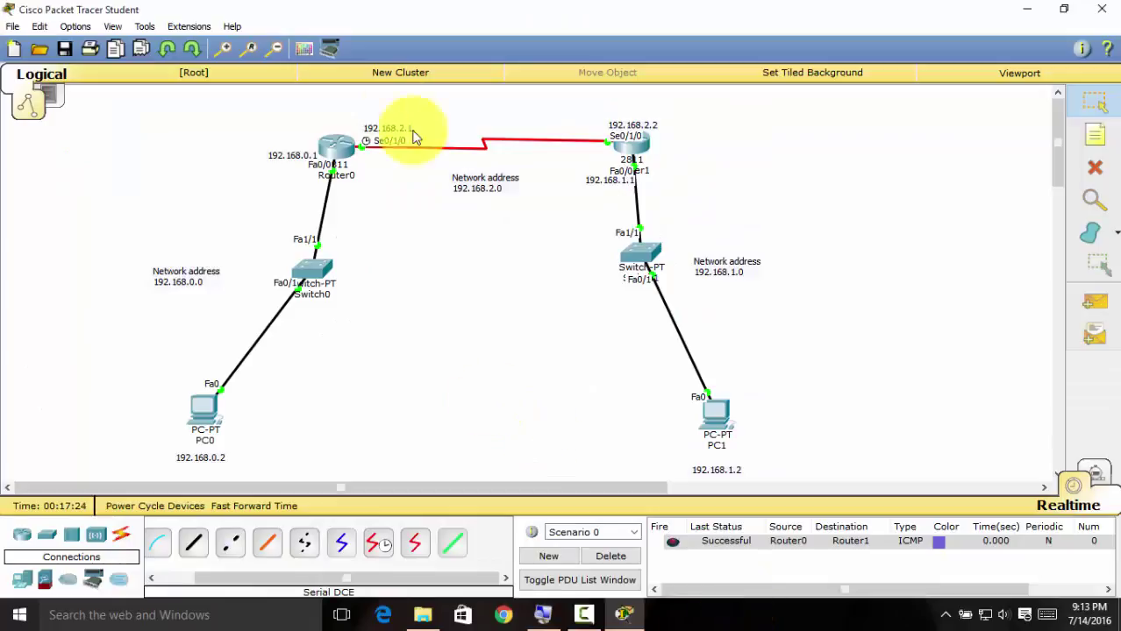
click(345, 149)
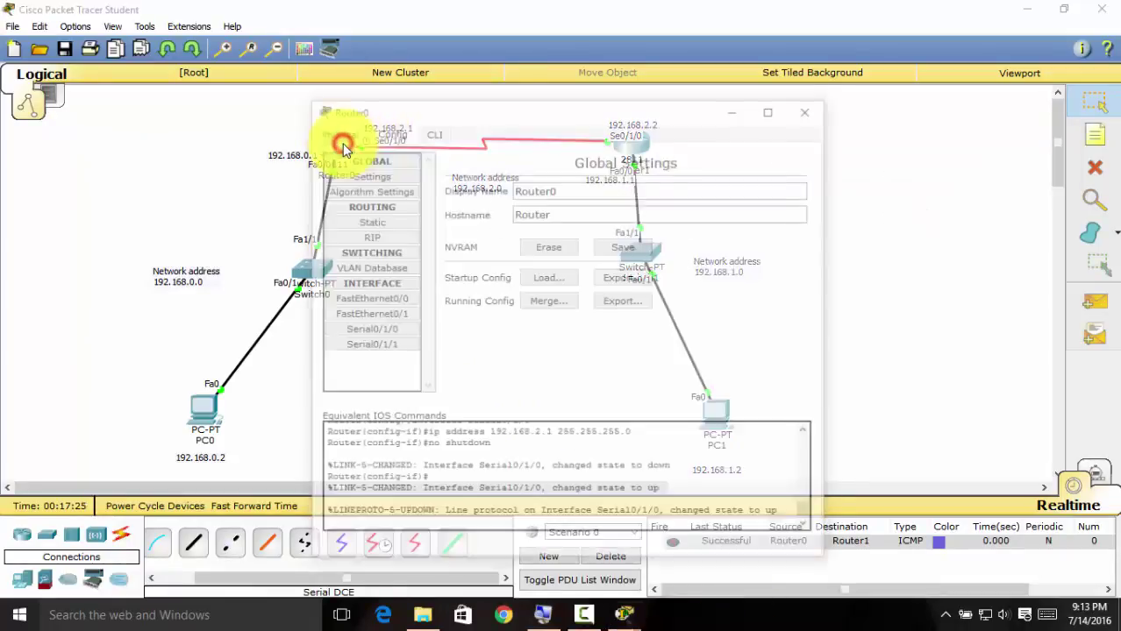
click(818, 107)
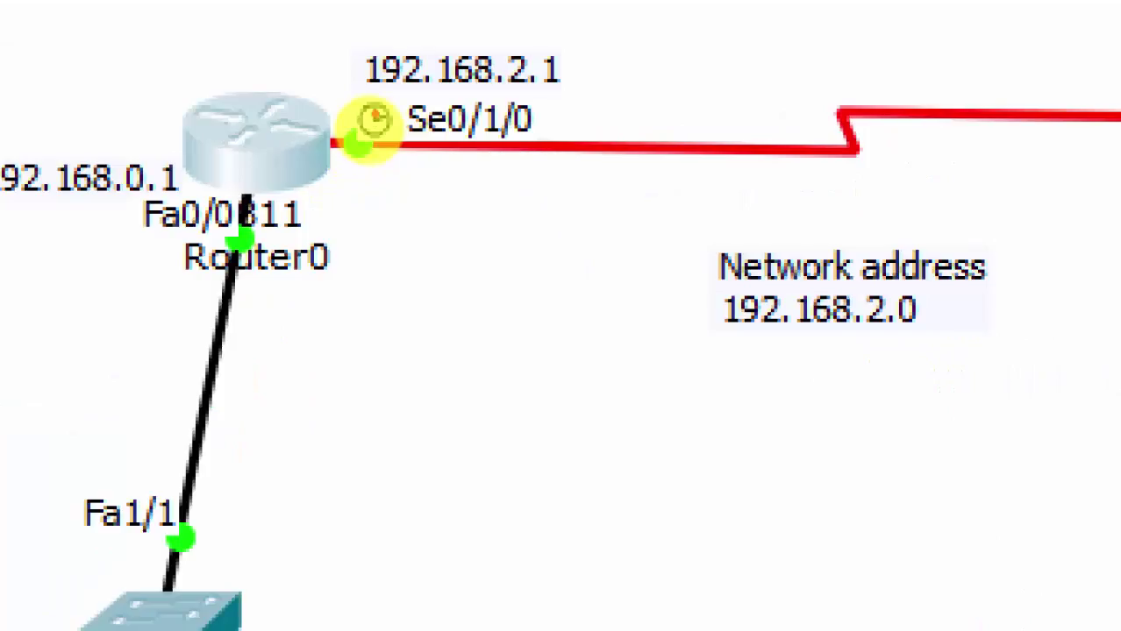
mouse_move(361, 123)
mouse_down()
mouse_move(380, 149)
mouse_move(374, 116)
mouse_up()
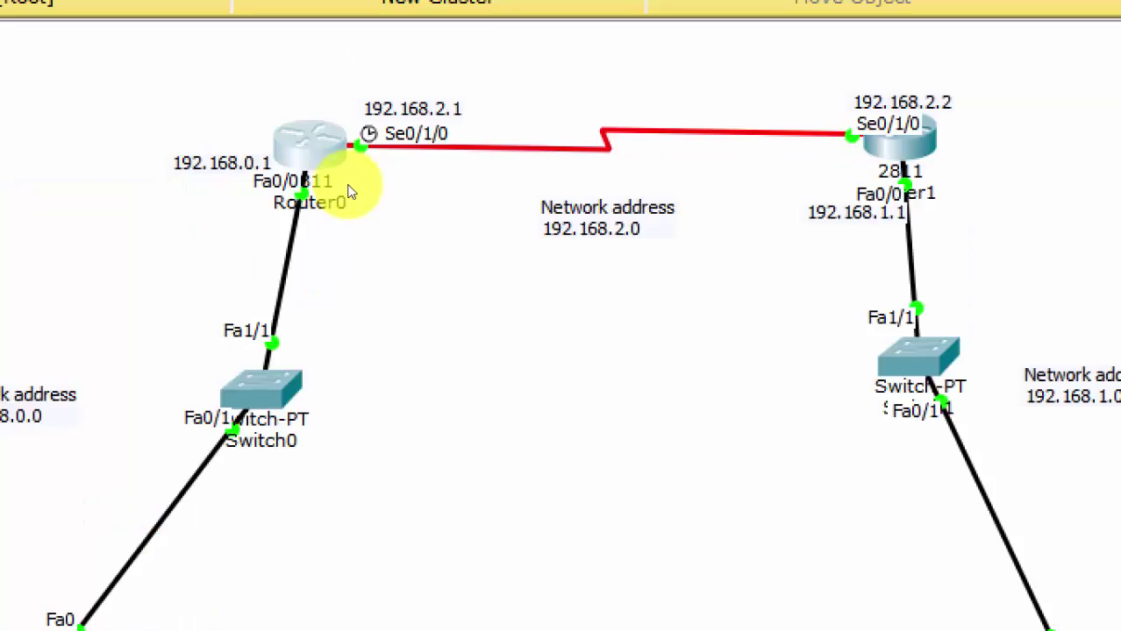
mouse_move(340, 161)
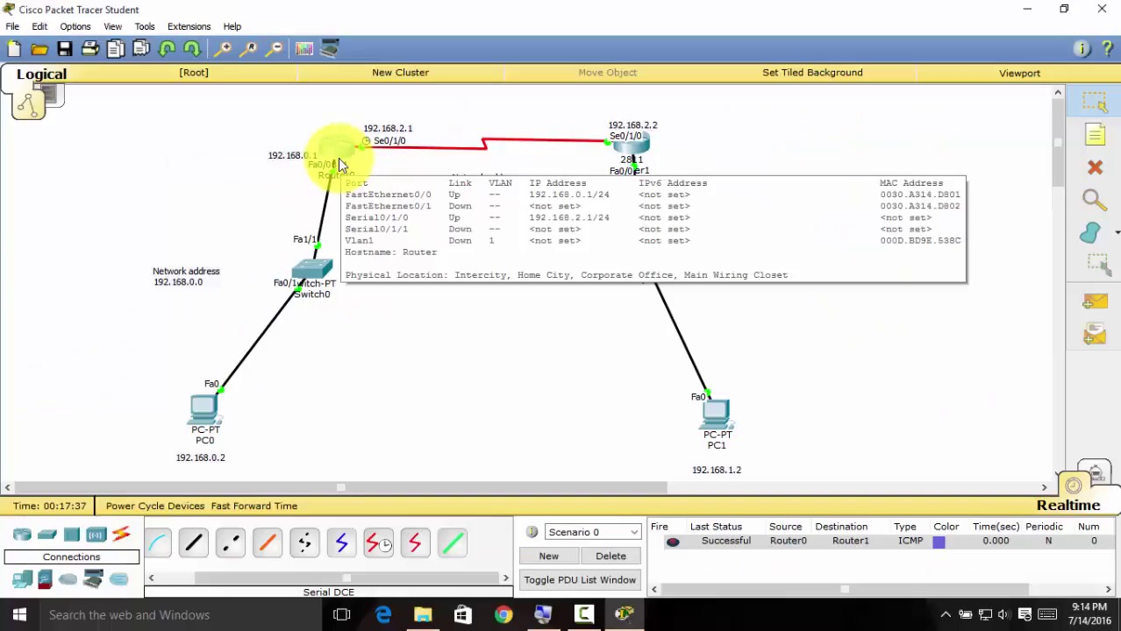
click(338, 160)
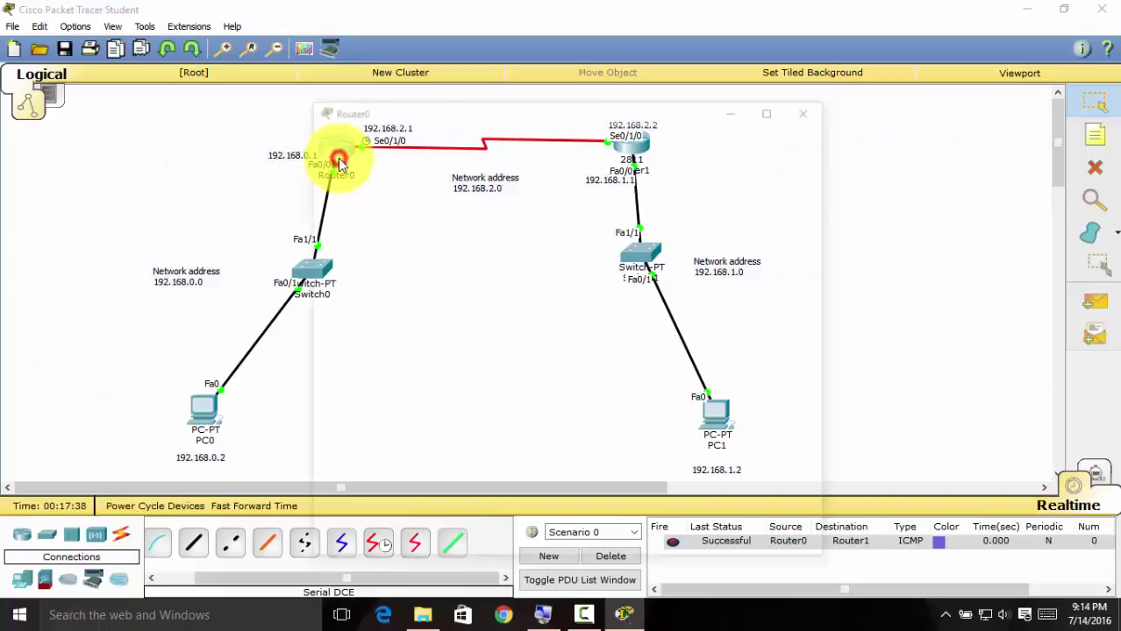
click(535, 88)
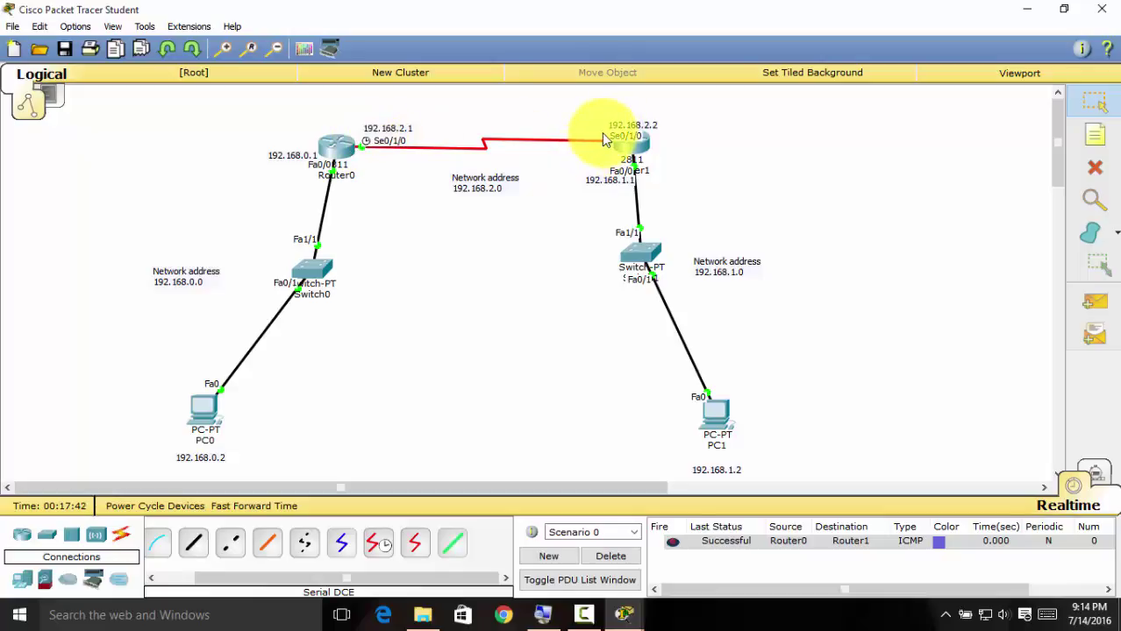
Set the clock rate of Router0's Serial0/1/0 interface to 64000 and close the router's configuration
click(331, 148)
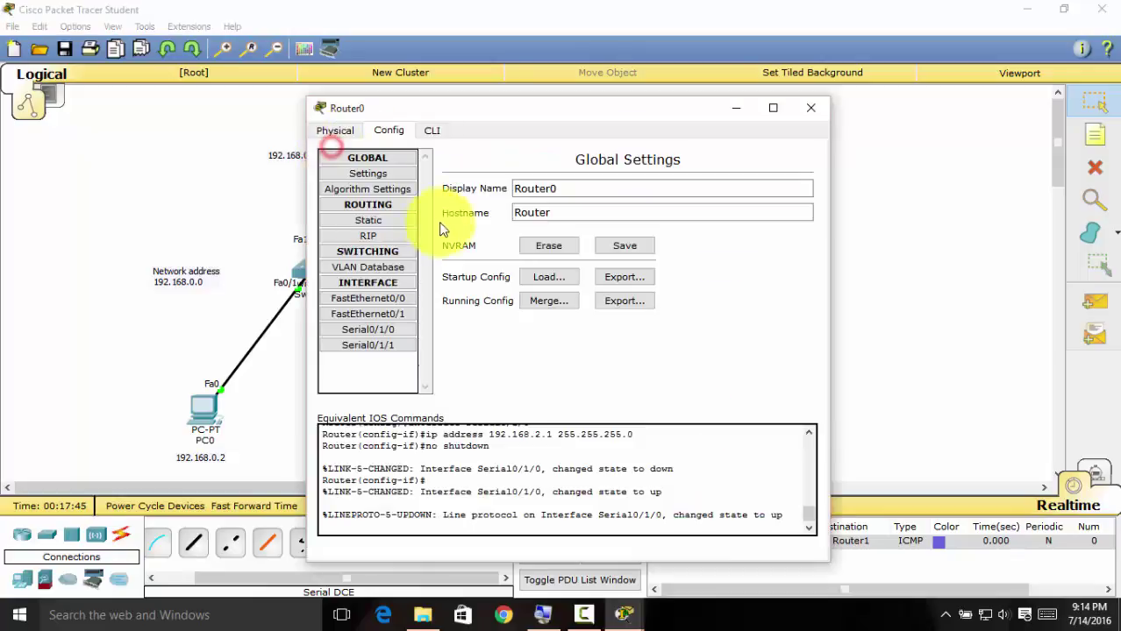
drag(465, 108, 565, 107)
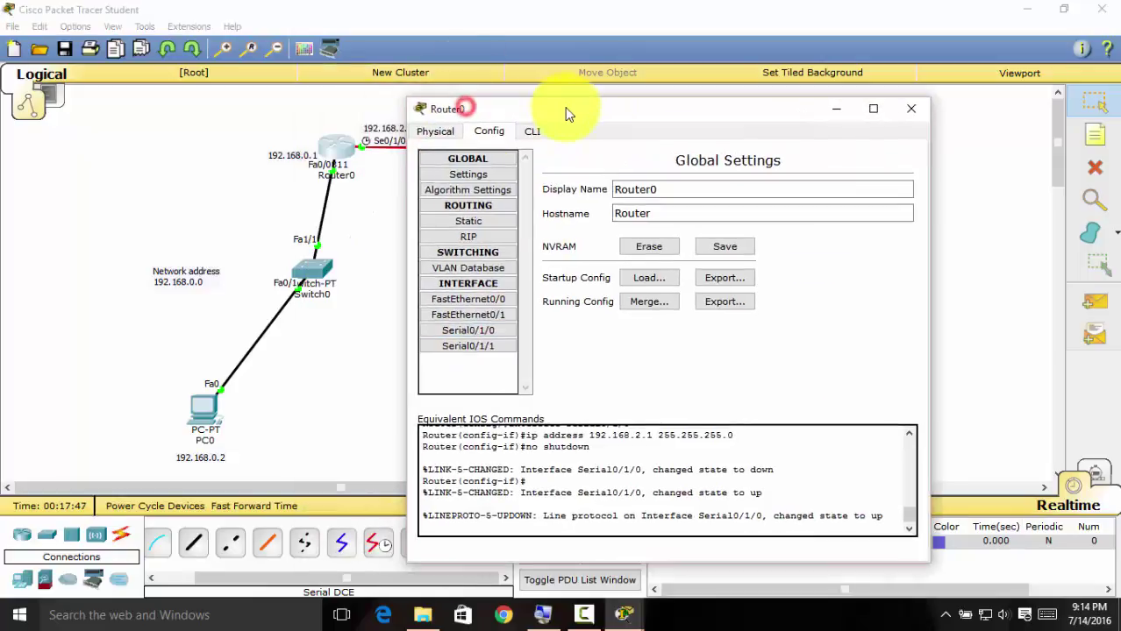
click(474, 331)
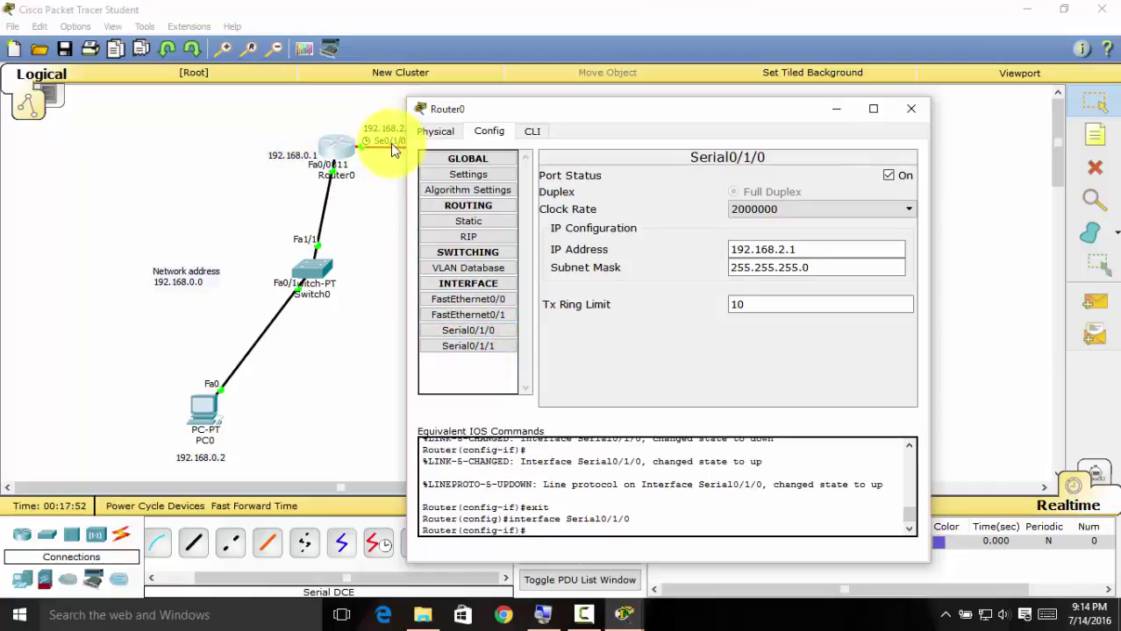
click(500, 332)
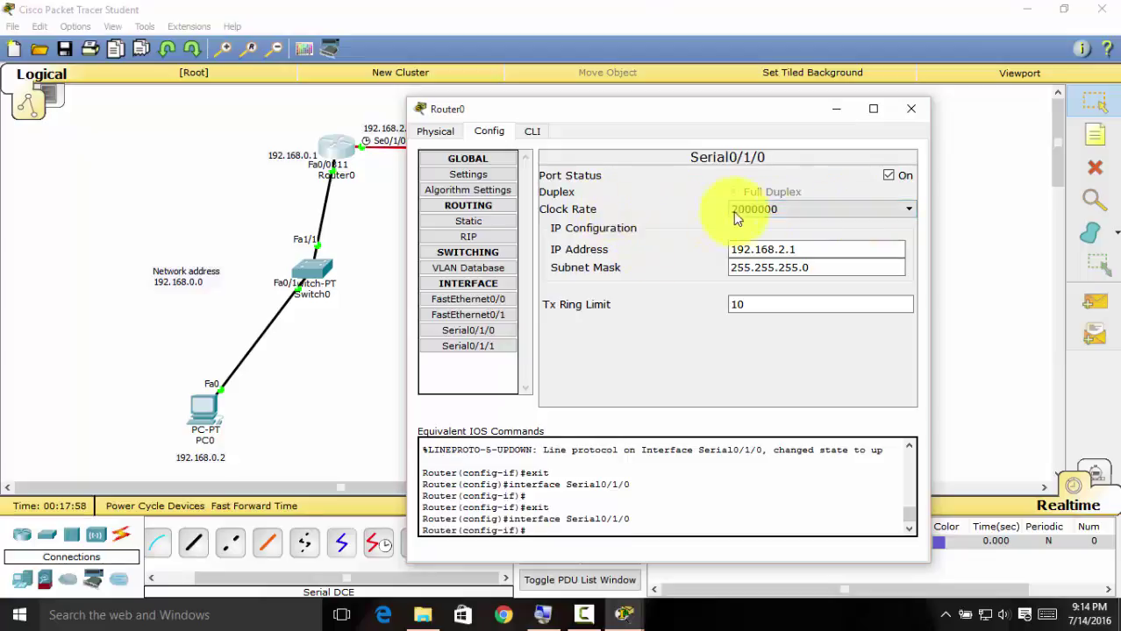
click(775, 209)
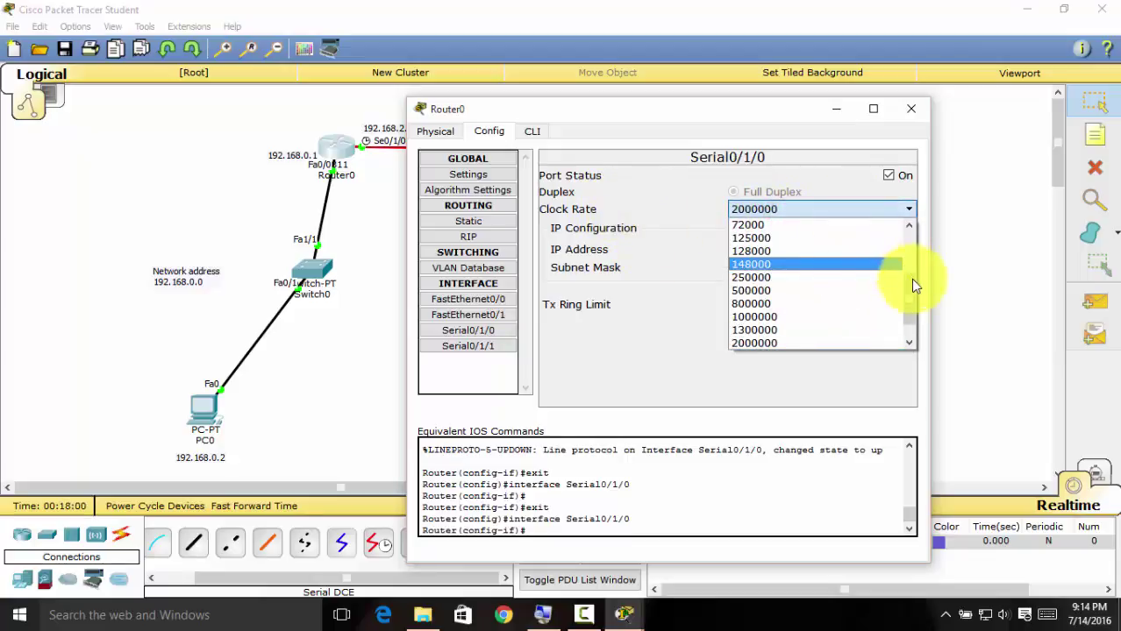
drag(910, 304, 909, 276)
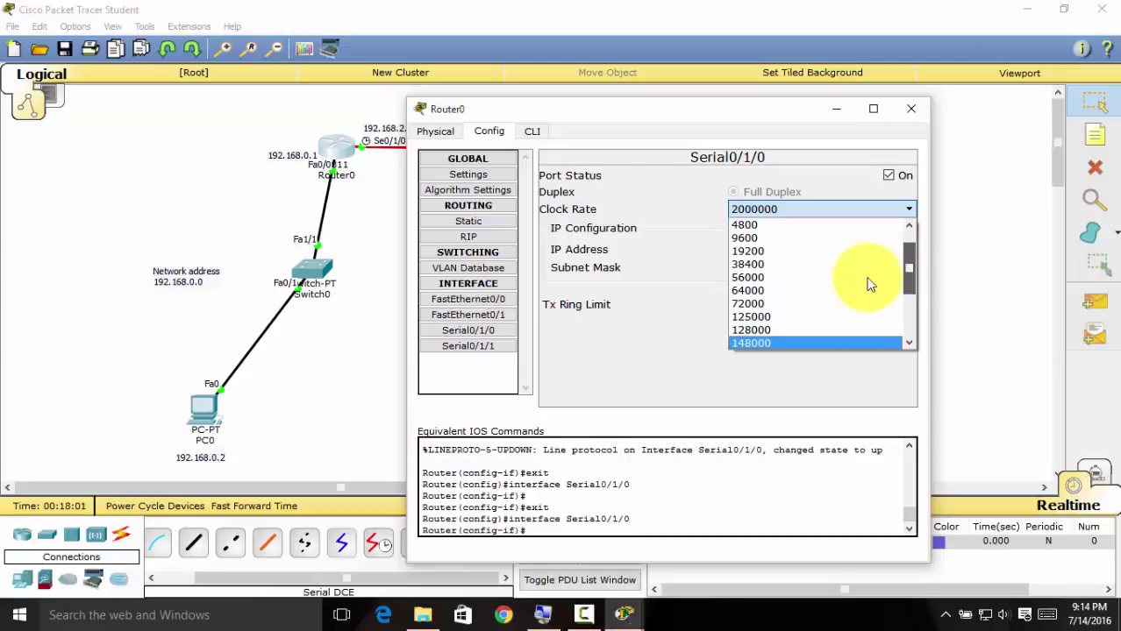
click(754, 290)
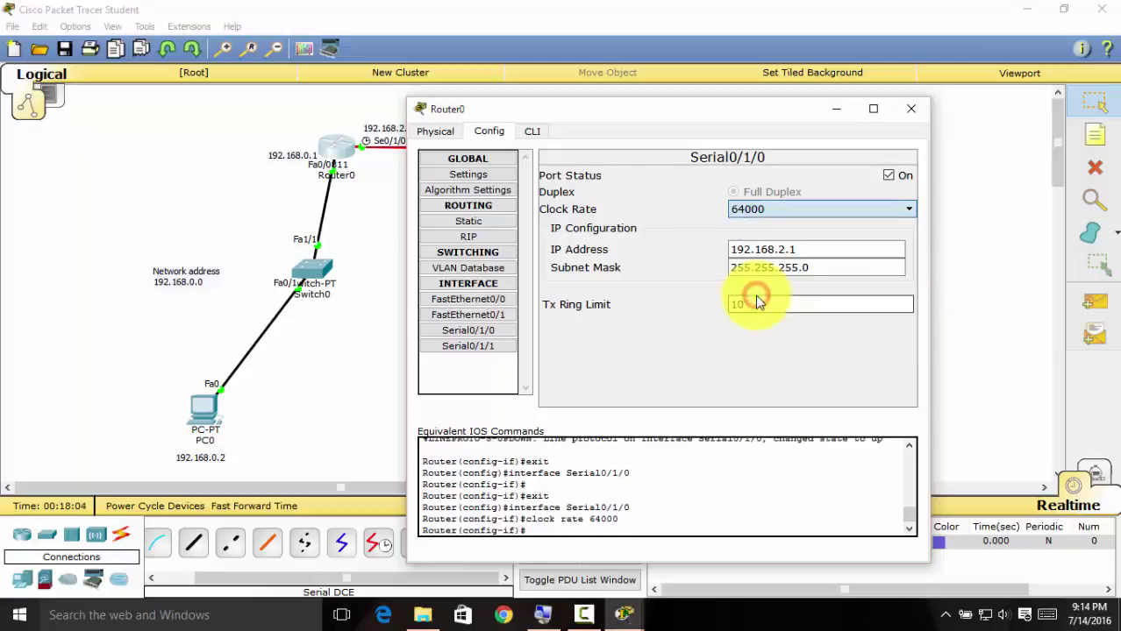
click(911, 109)
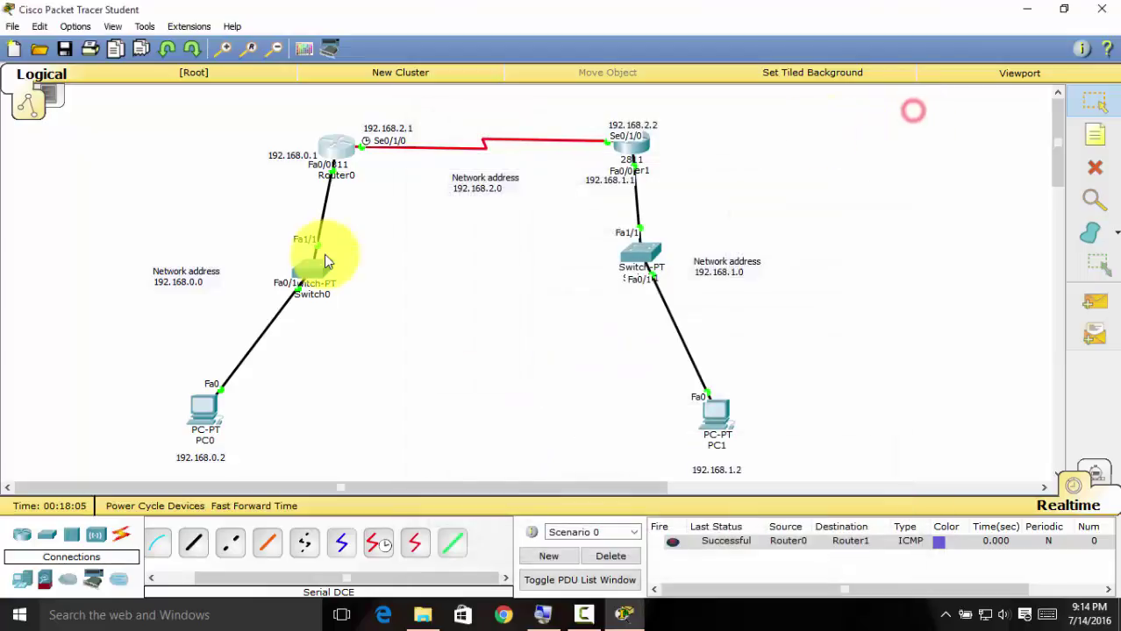
Send another simple PDU from Router0 to Router1, and delete the test scenario to clear its PDU list
click(334, 147)
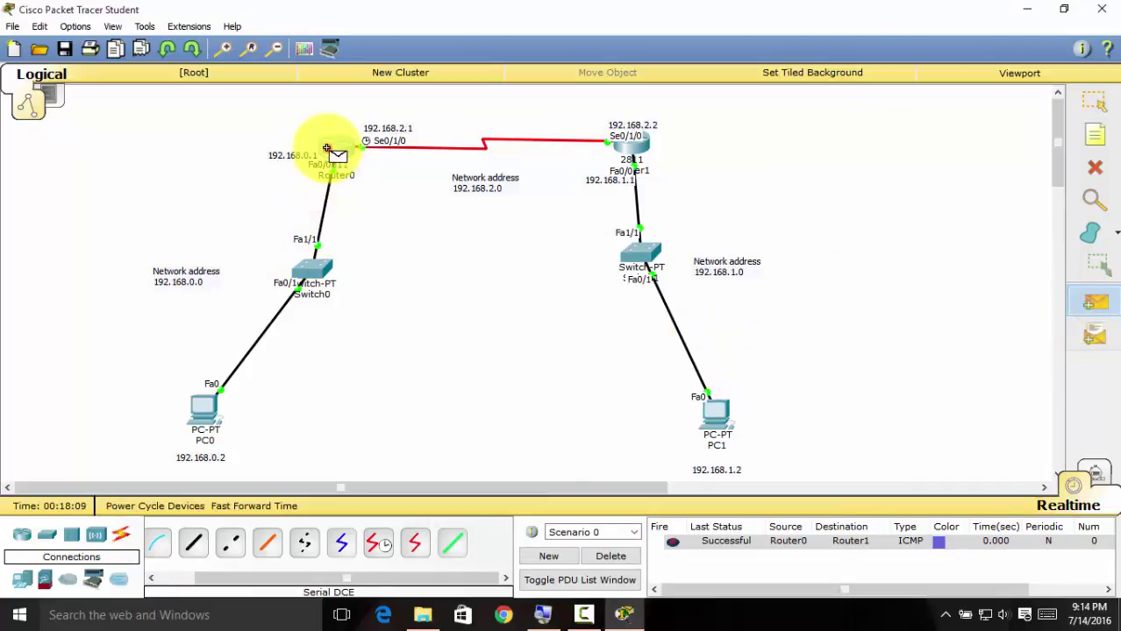
click(632, 149)
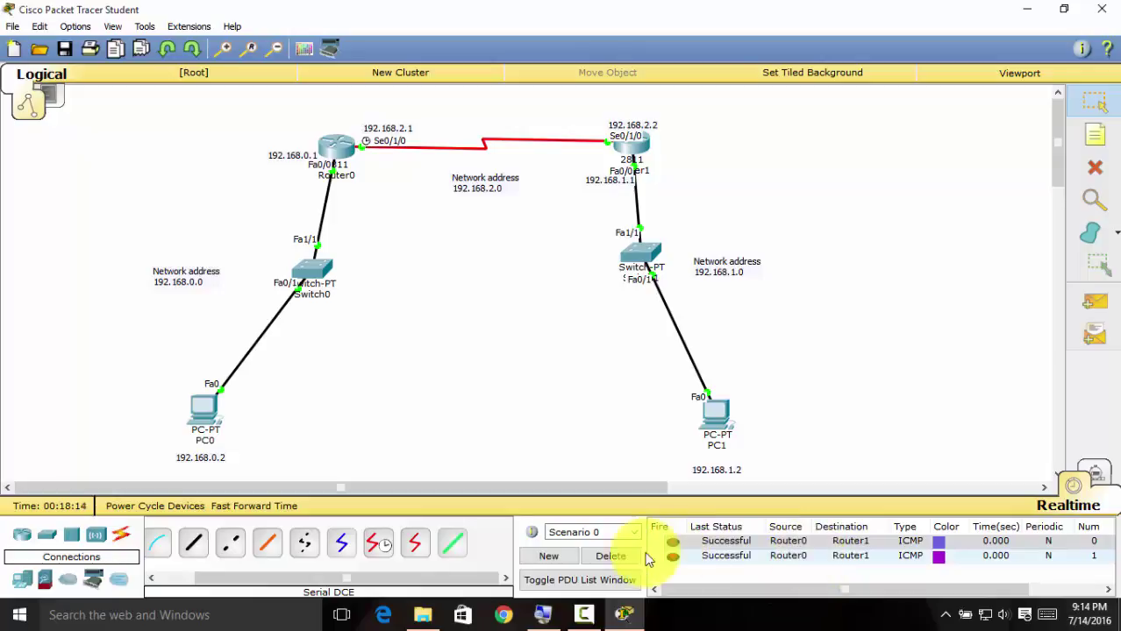
click(611, 556)
Try to send a simple PDU from Router0 to PC1
click(1095, 302)
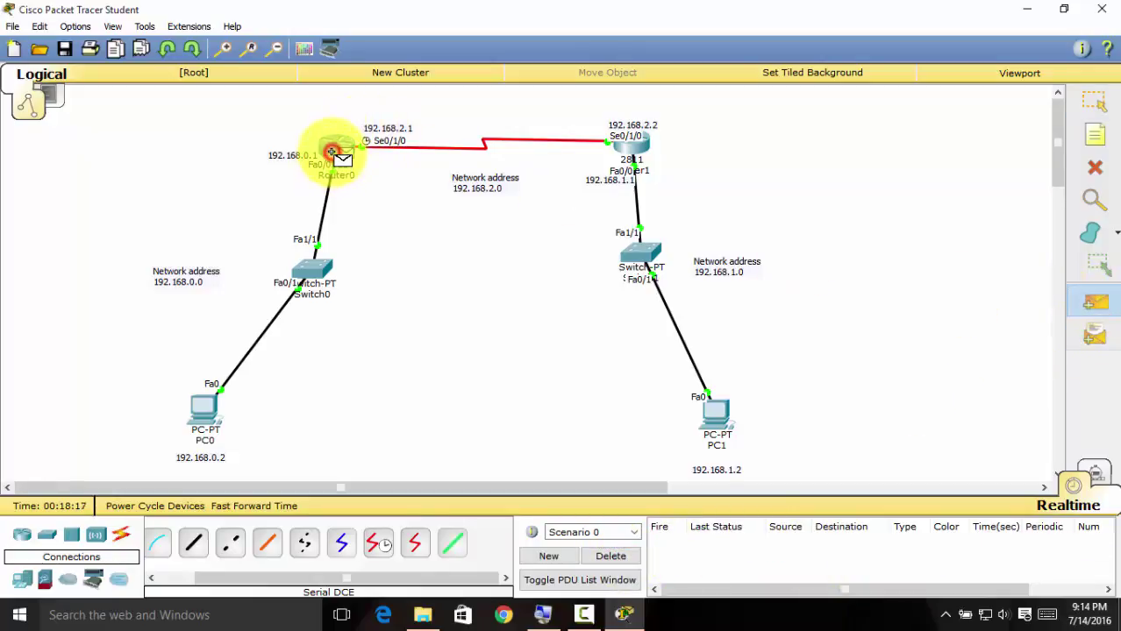
click(332, 152)
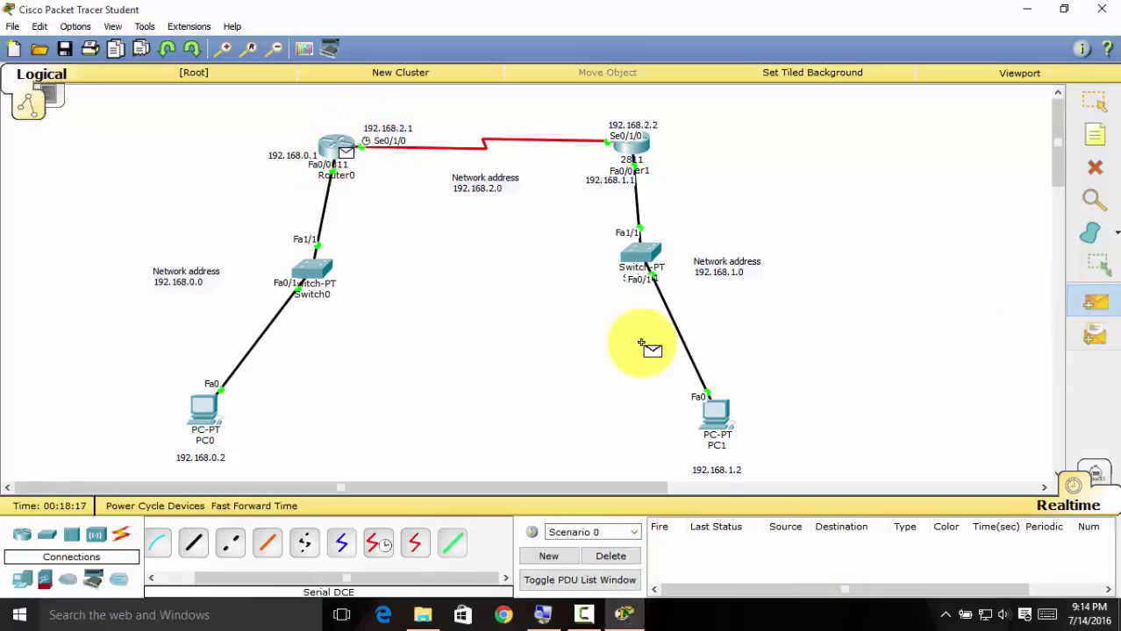
click(710, 429)
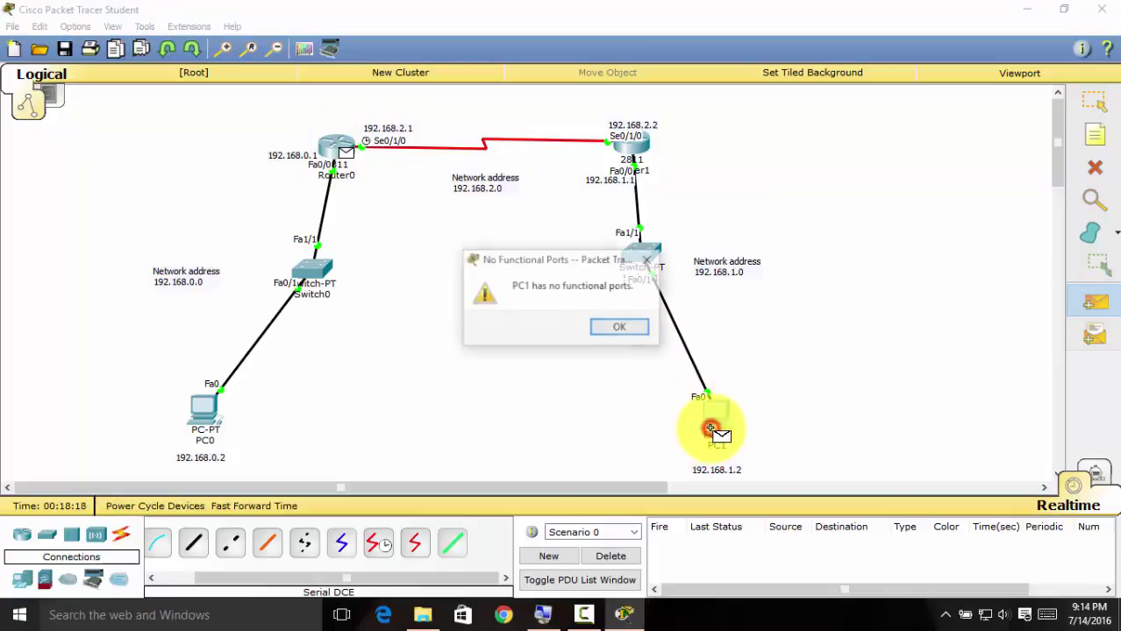
click(624, 329)
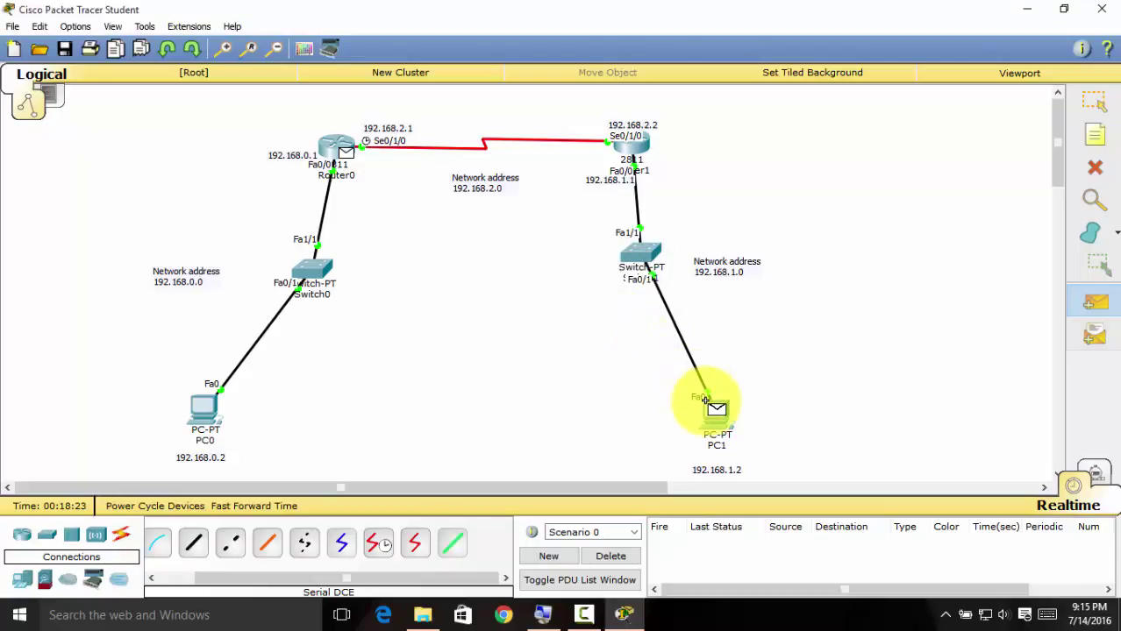
click(1081, 308)
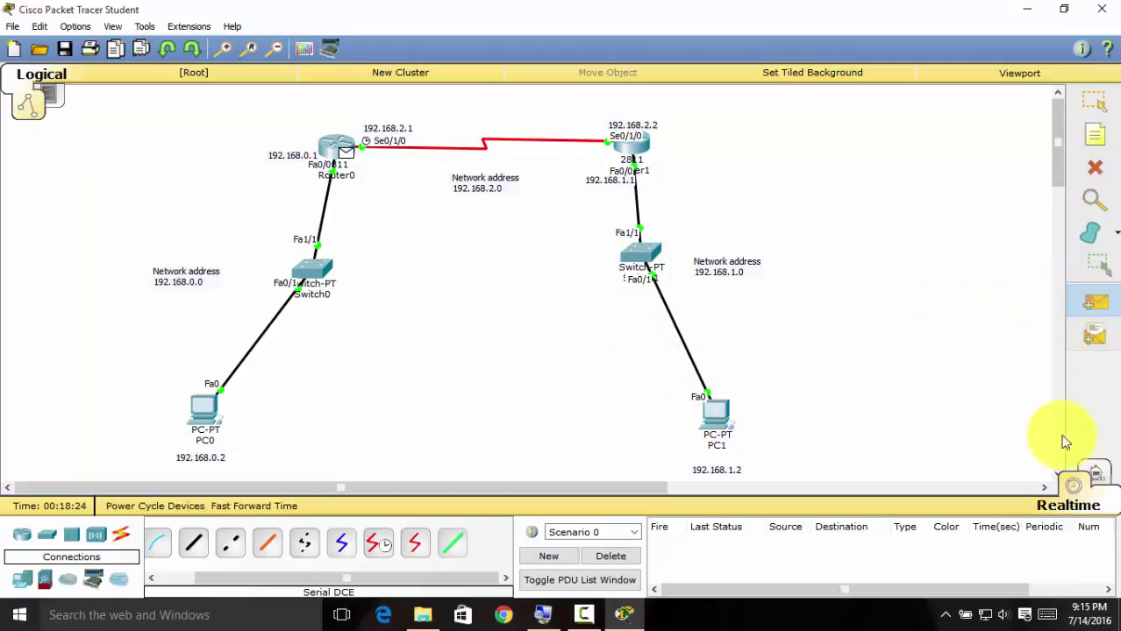
Assign PC1 the static IP address 192.168.1.2 with subnet mask 255.255.255.0
click(1094, 103)
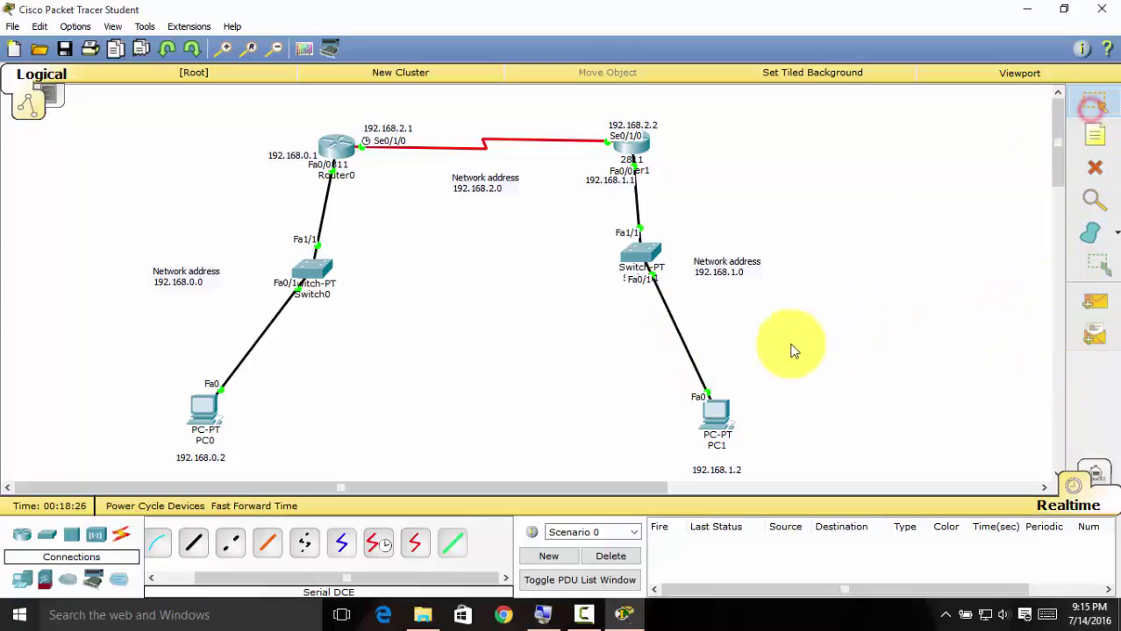
click(712, 423)
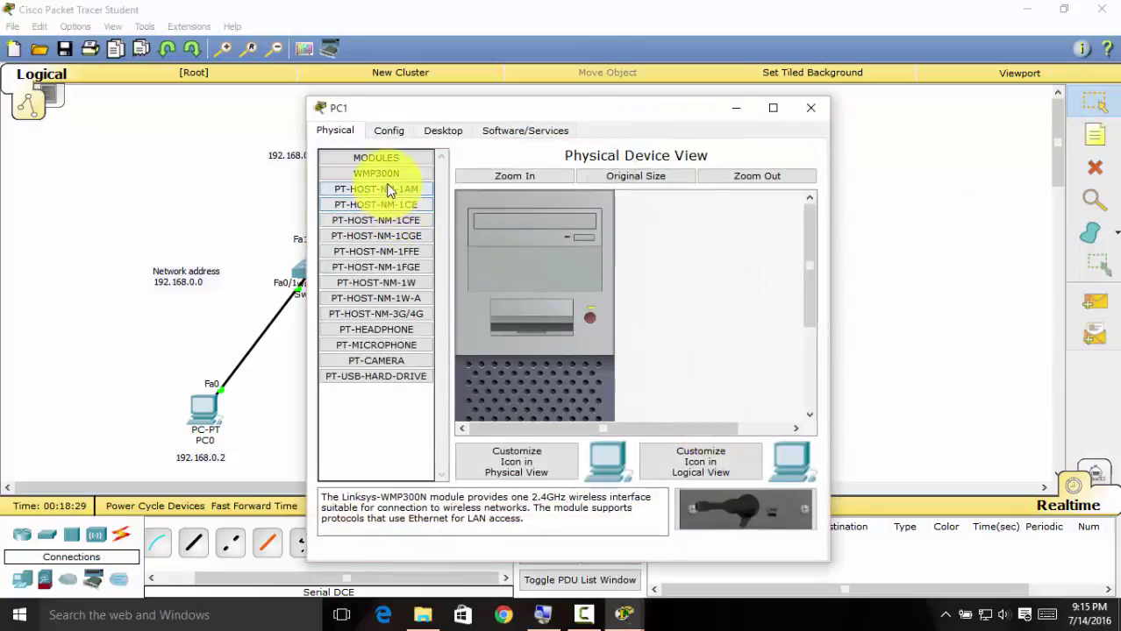
click(390, 132)
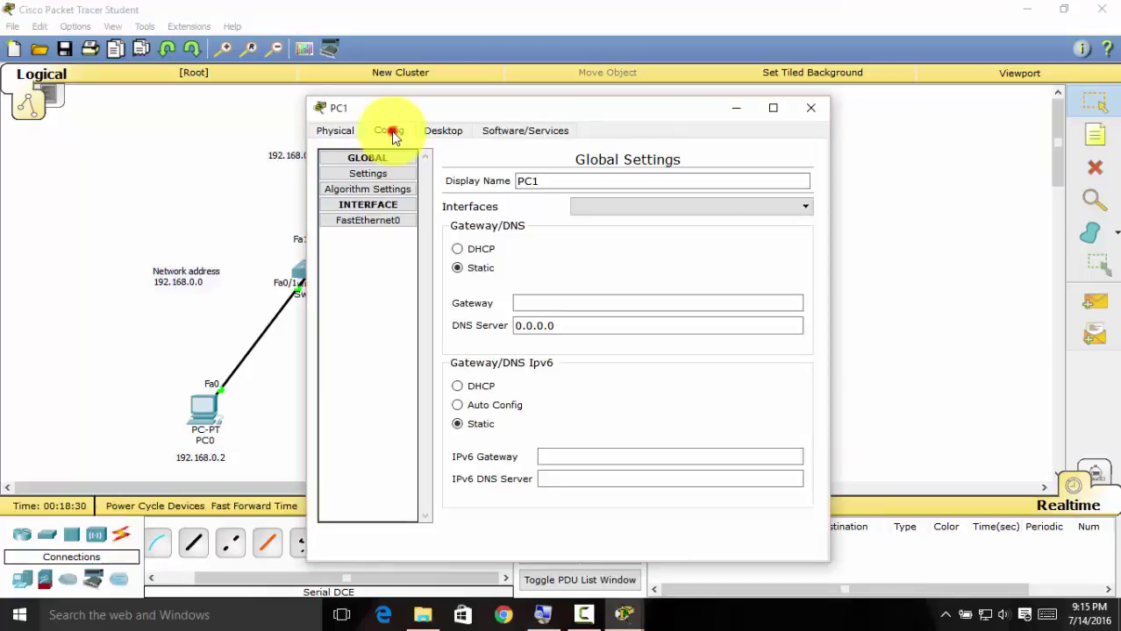
click(455, 131)
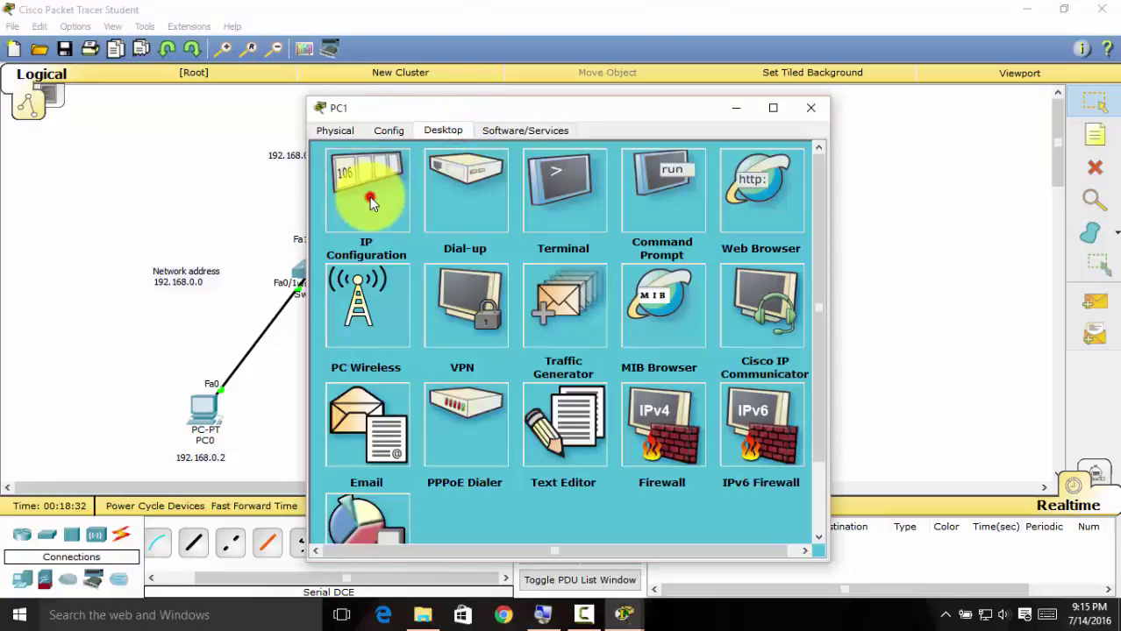
click(371, 200)
drag(515, 112, 227, 97)
click(256, 209)
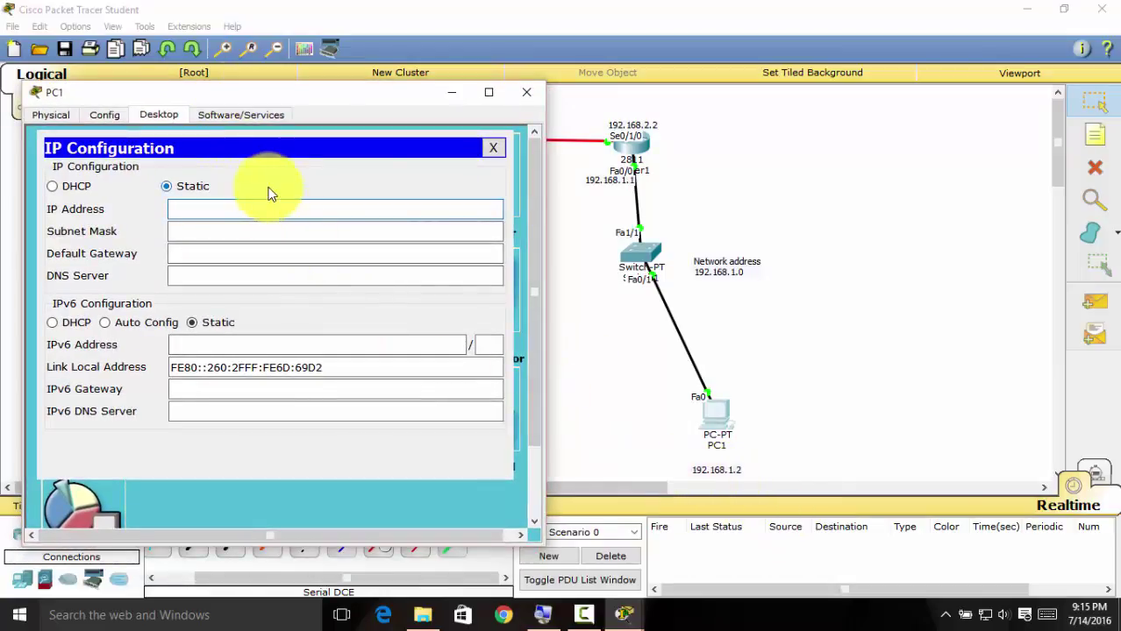
mouse_move(235, 209)
mouse_down()
mouse_move(413, 268)
mouse_move(712, 397)
mouse_move(697, 458)
mouse_up()
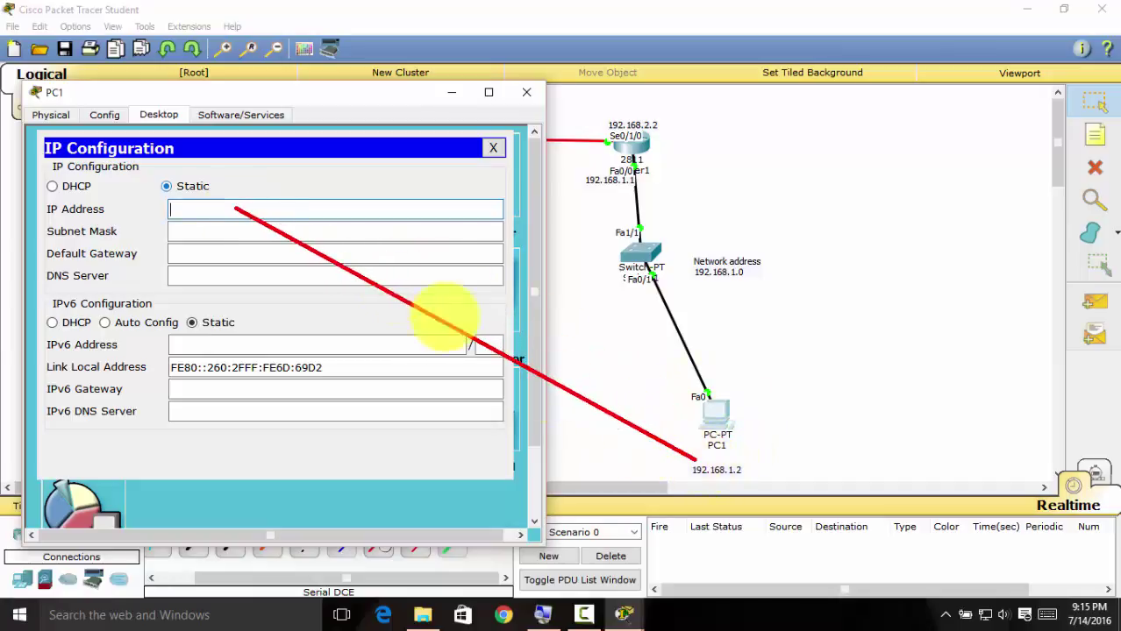
click(257, 218)
text(1)
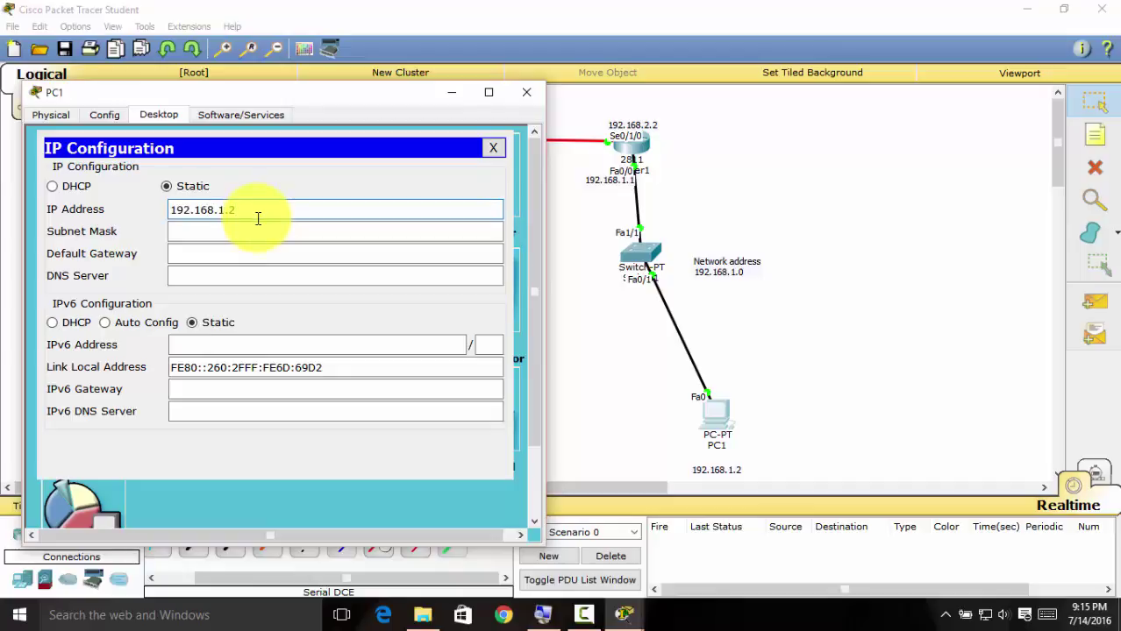
text(92.168.1.2)
click(259, 231)
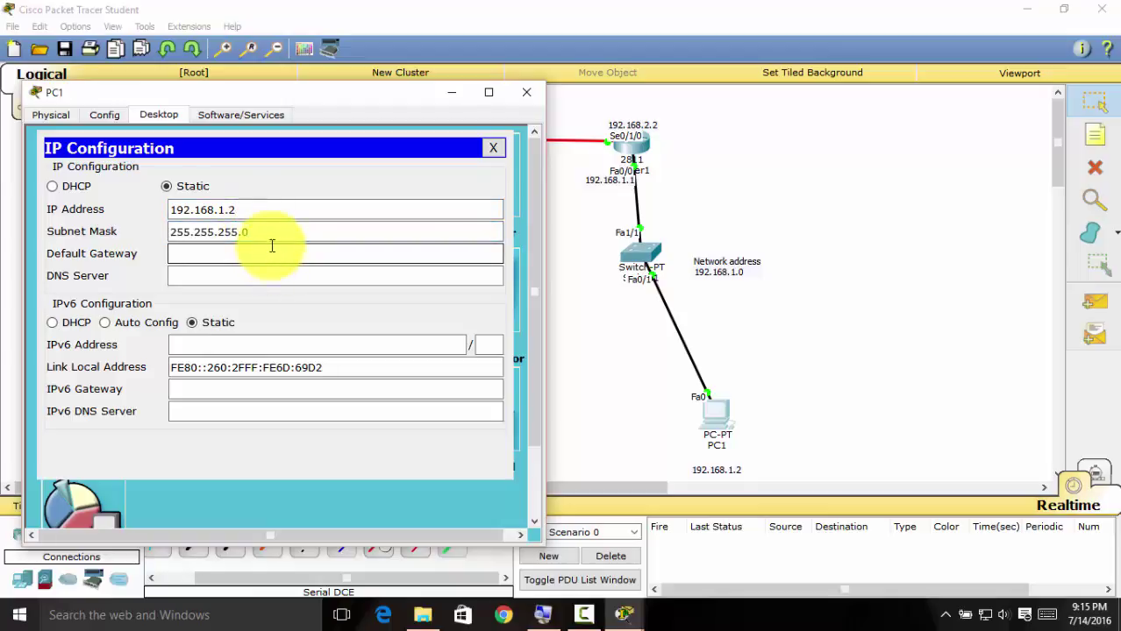
Set PC1's default gateway to 192.168.1.1, the address of Router1's LAN interface, and close the PC's configuration
mouse_move(273, 254)
mouse_down()
mouse_move(593, 230)
mouse_move(608, 182)
mouse_move(624, 185)
mouse_up()
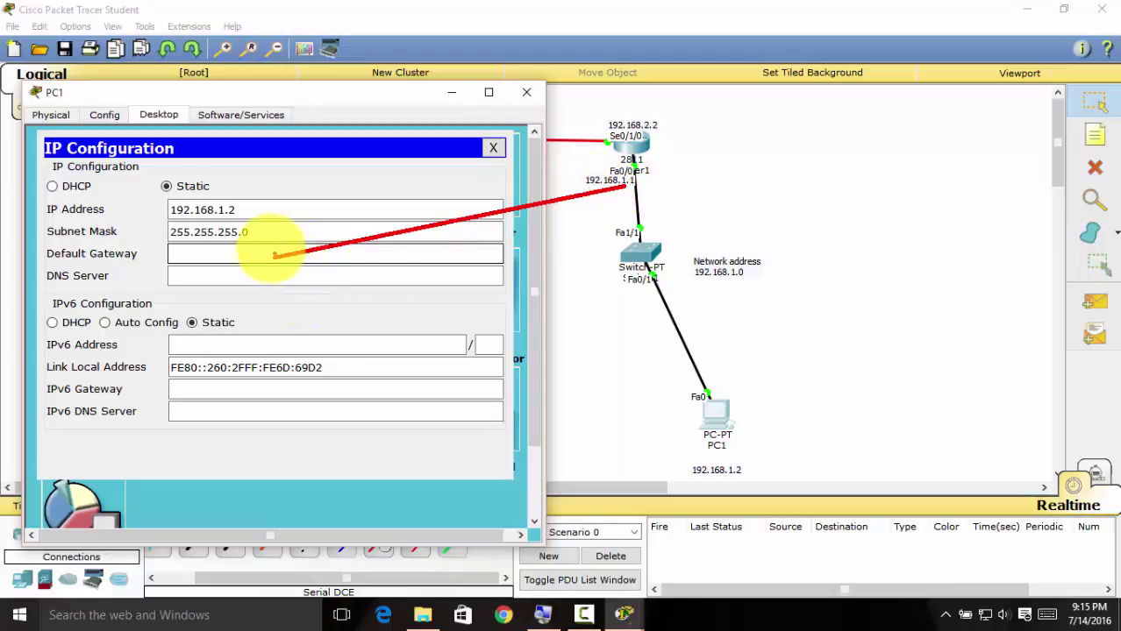
click(265, 255)
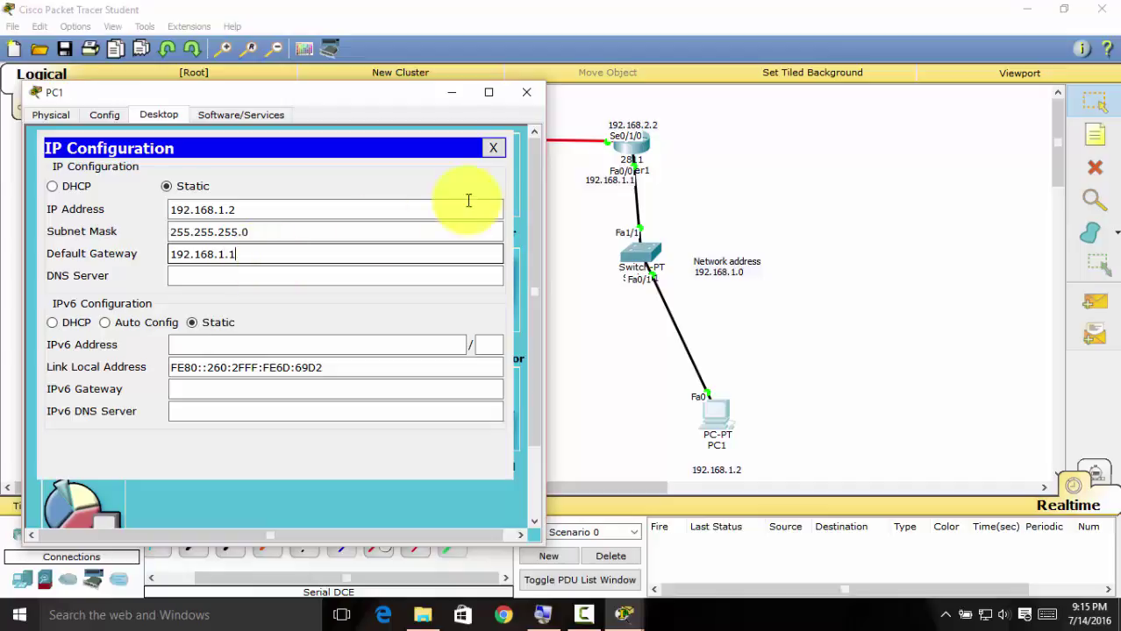
click(526, 93)
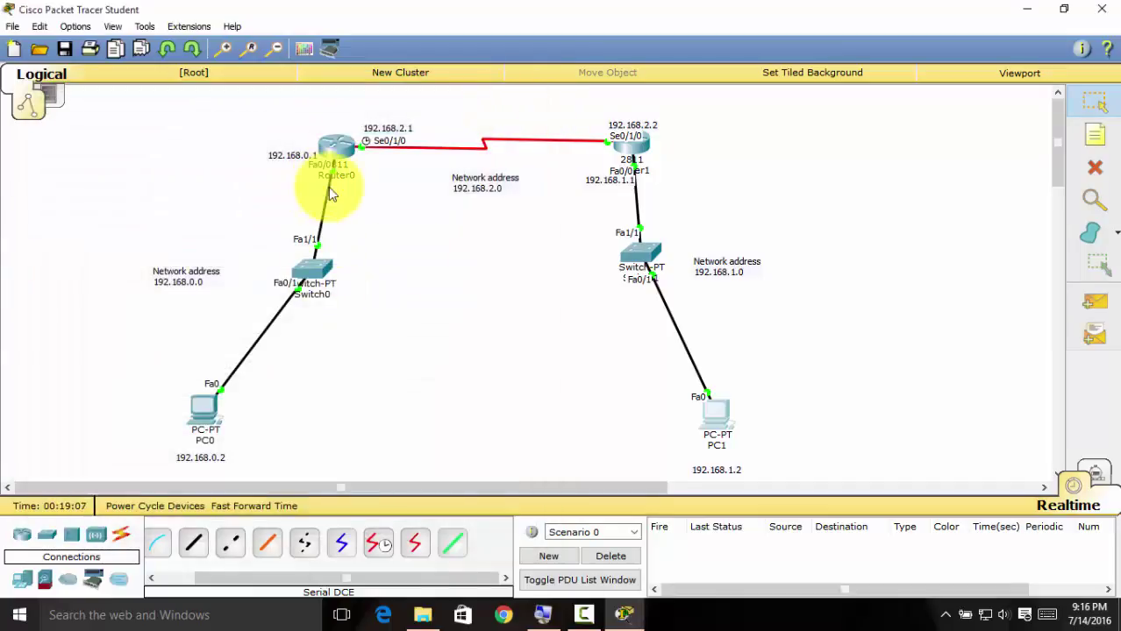
Assign PC0 the static IP address 192.168.0.2 with subnet mask 255.255.255.0
click(205, 405)
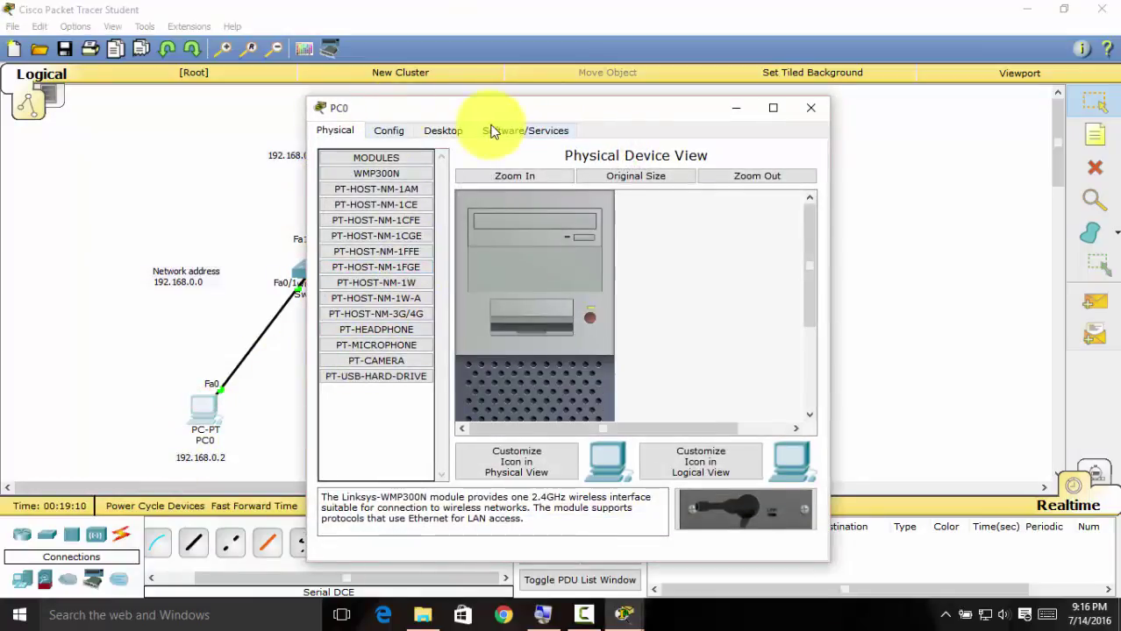
click(443, 128)
click(364, 173)
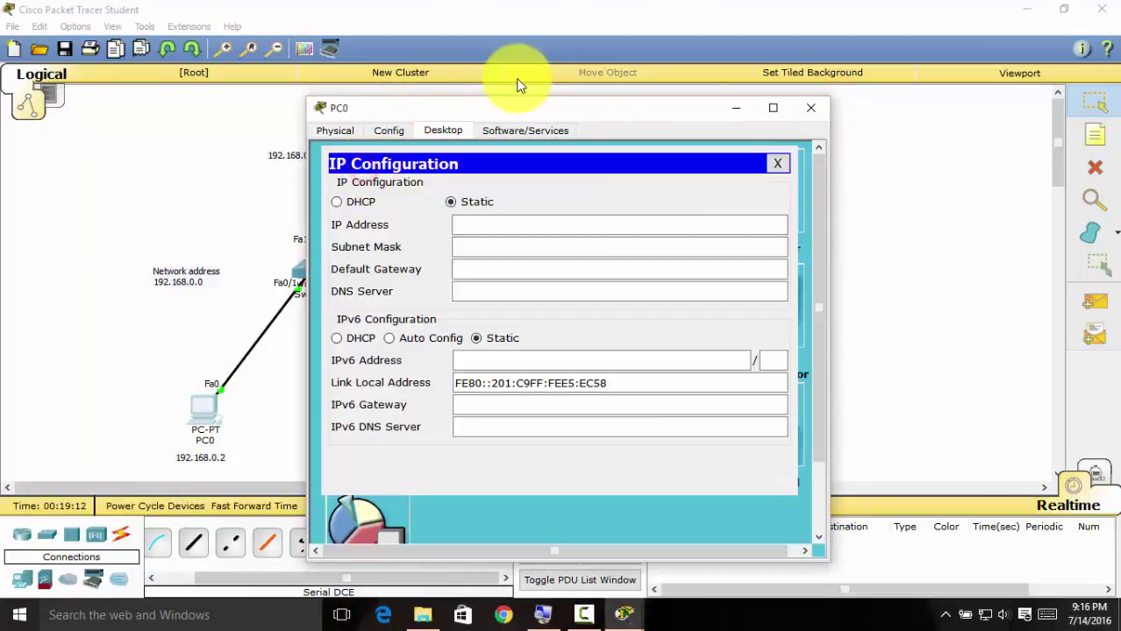
drag(505, 110, 608, 107)
click(555, 201)
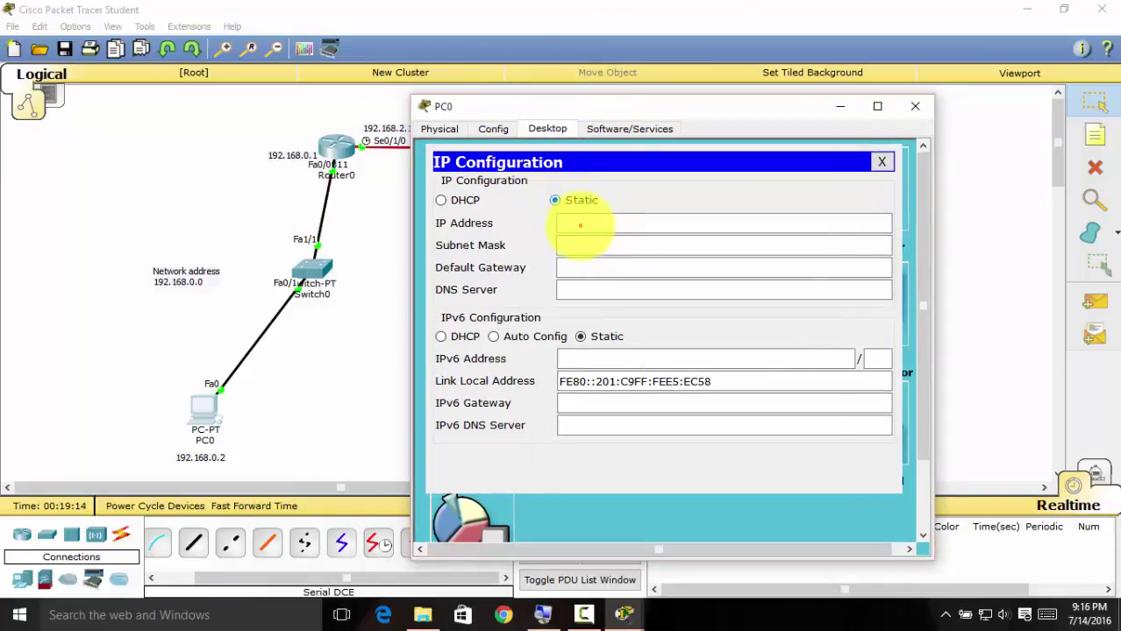
mouse_move(580, 226)
mouse_down()
mouse_move(237, 387)
mouse_move(226, 456)
mouse_up()
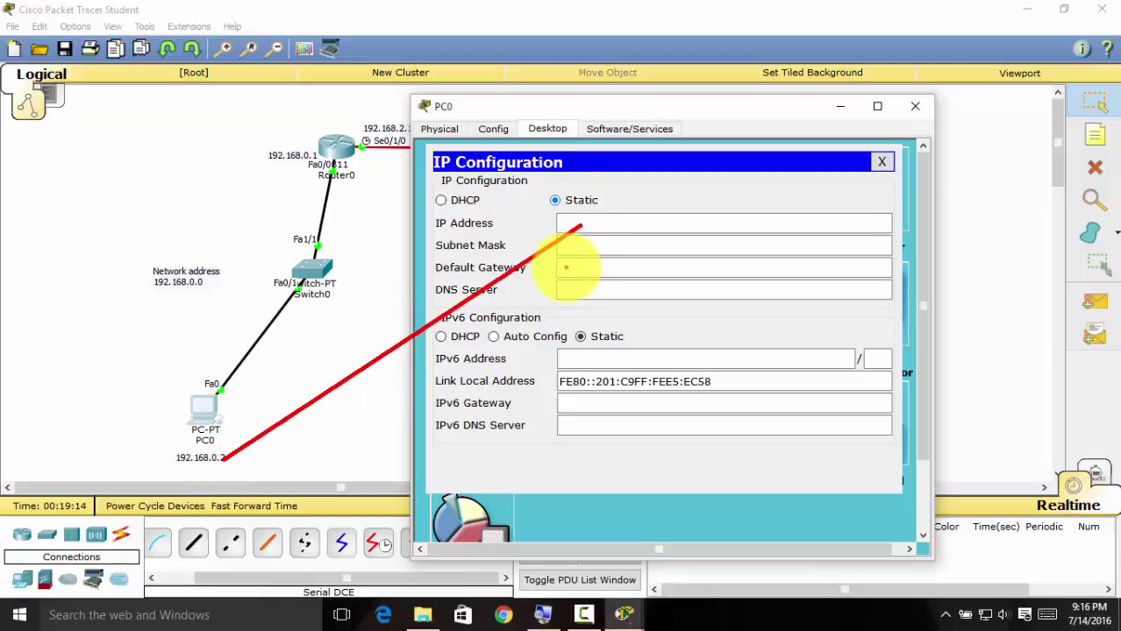
mouse_move(569, 267)
mouse_down()
mouse_move(527, 227)
mouse_move(371, 163)
mouse_move(284, 162)
mouse_up()
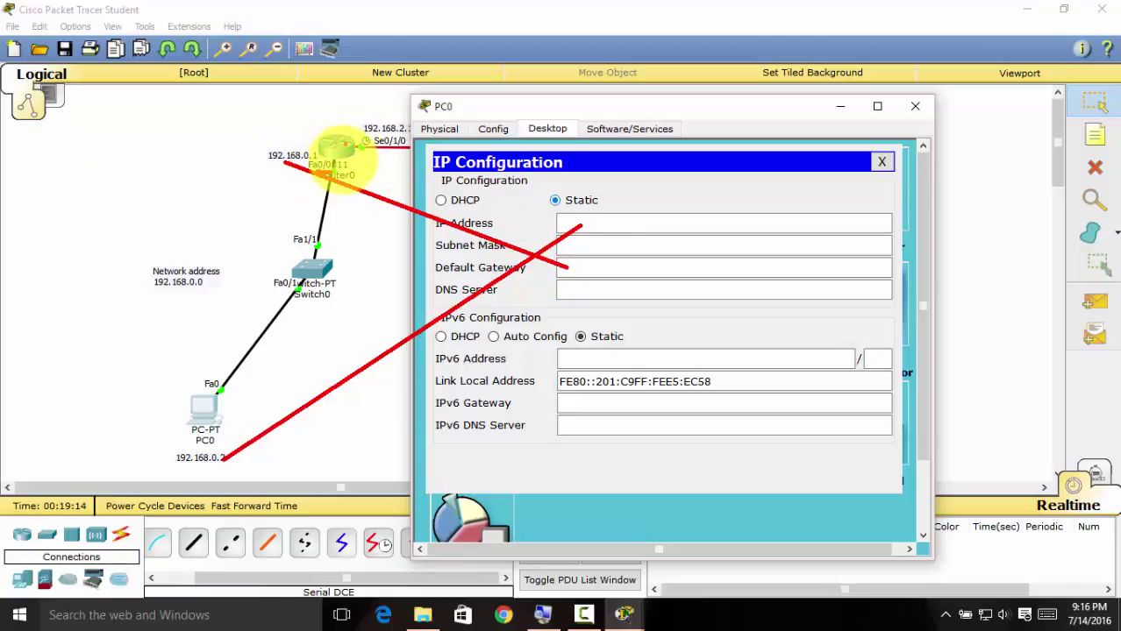
key(Escape)
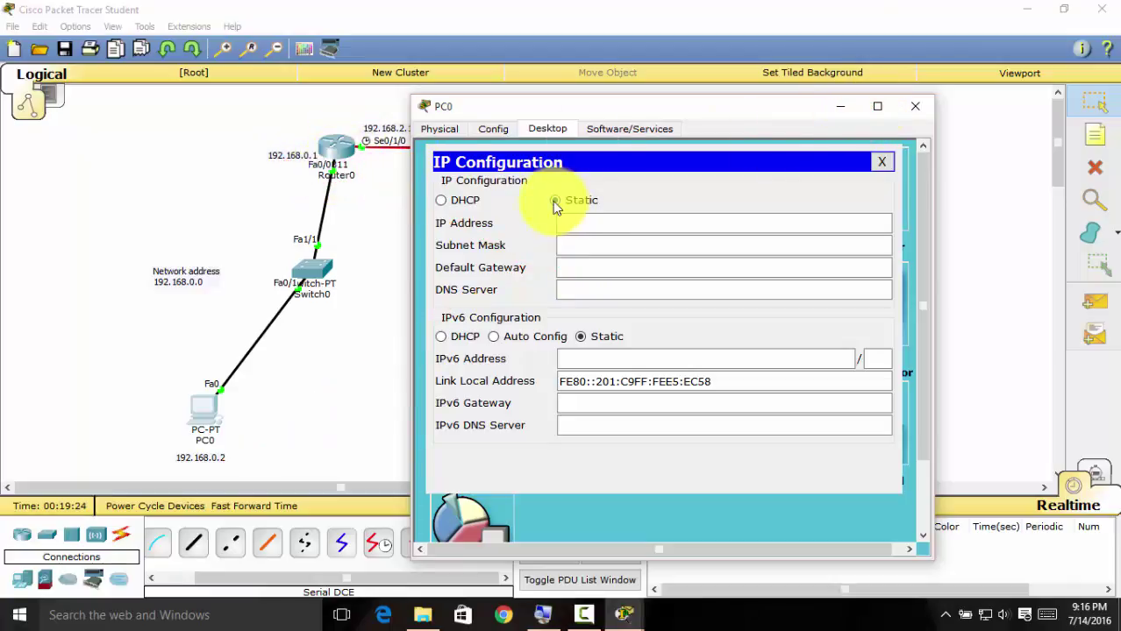
click(567, 221)
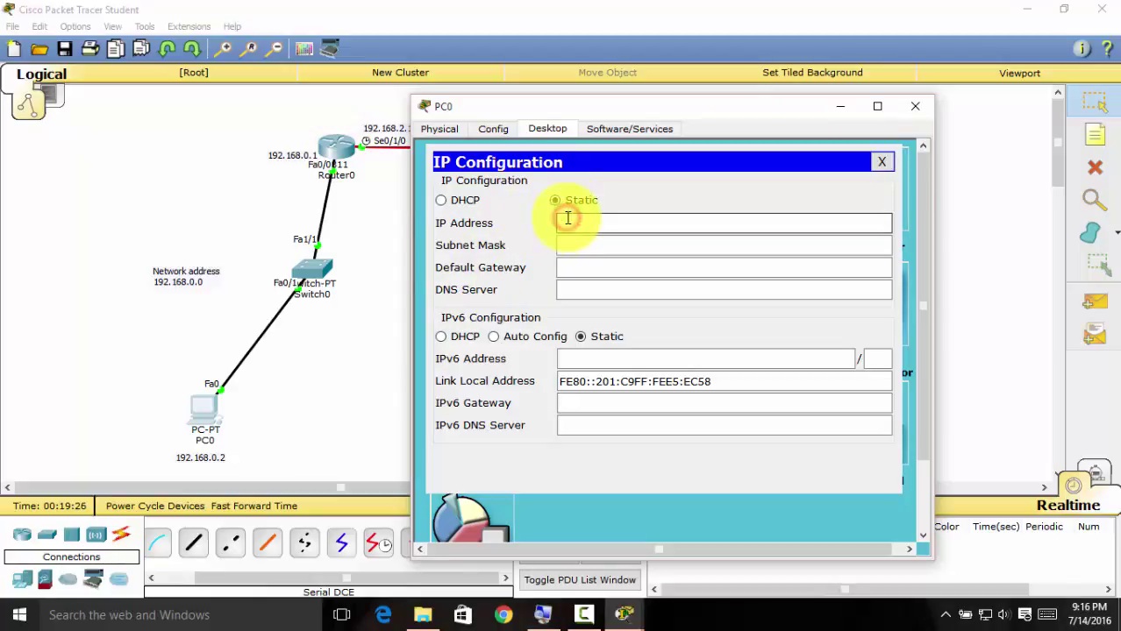
text(192.168.0.3)
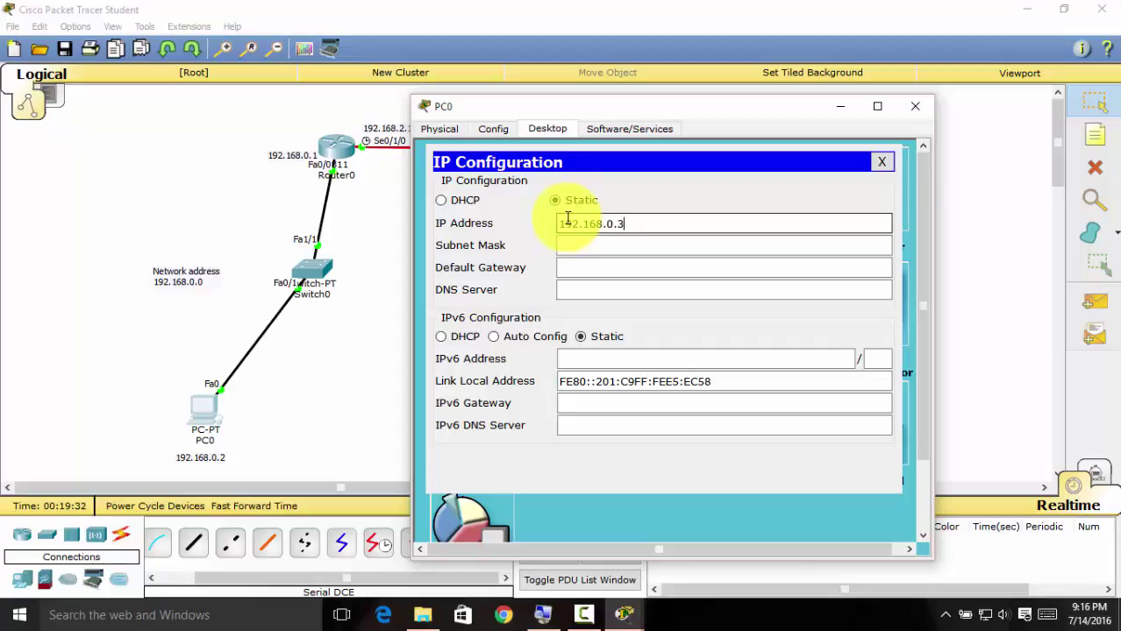
click(591, 242)
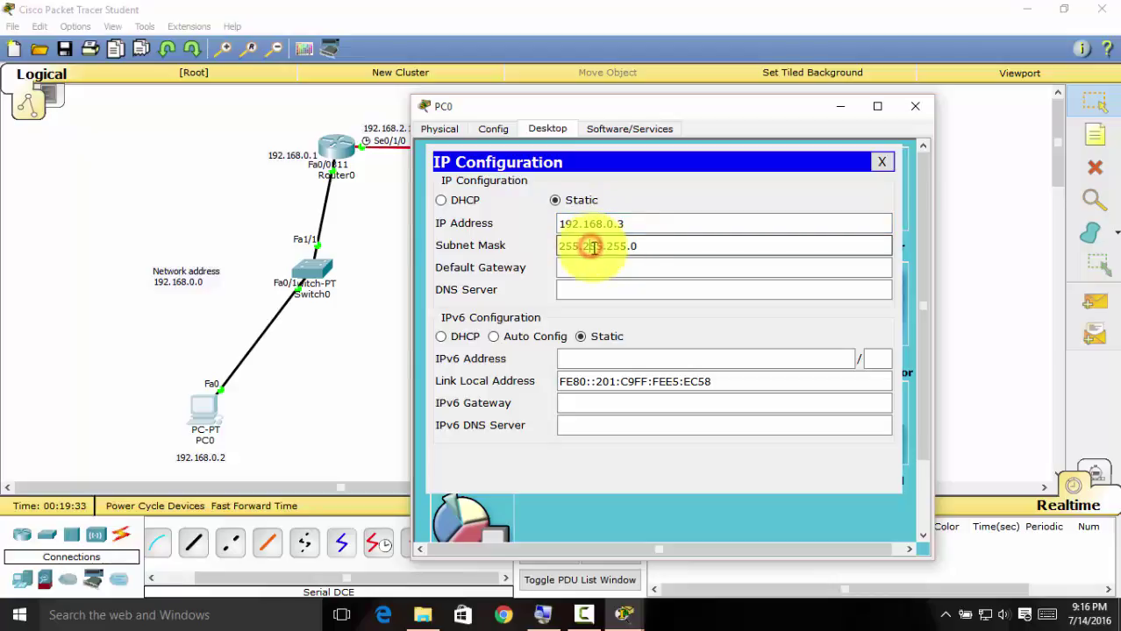
click(644, 226)
key(BackSpace)
text(2)
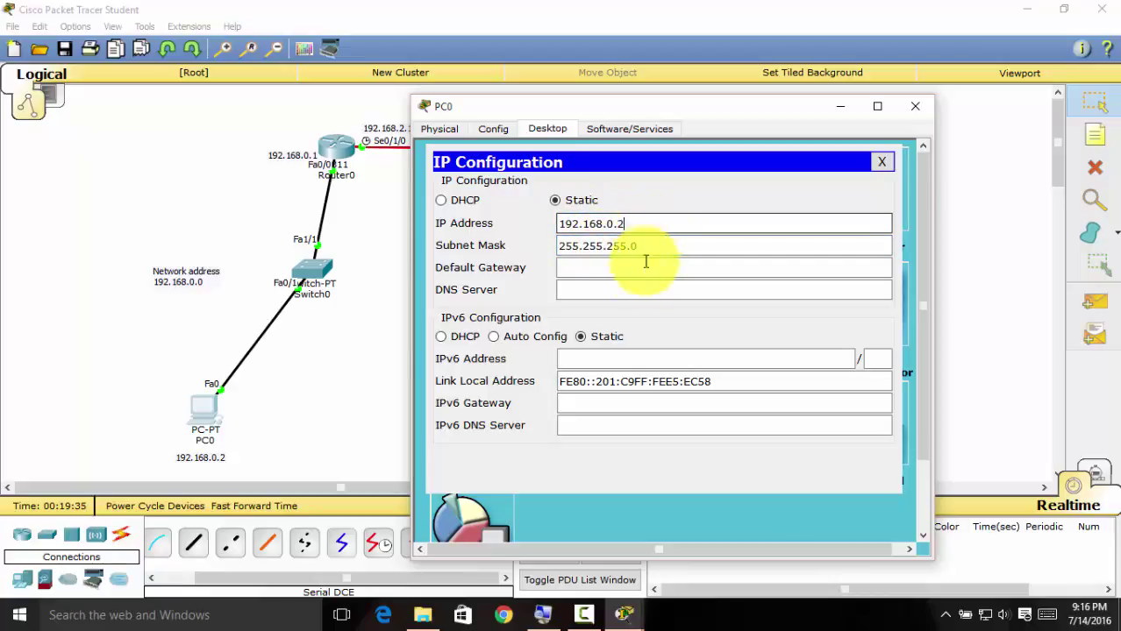
Set PC0's default gateway to 192.168.0.1, the address of Router0's LAN interface, and close the PC's configuration
click(643, 276)
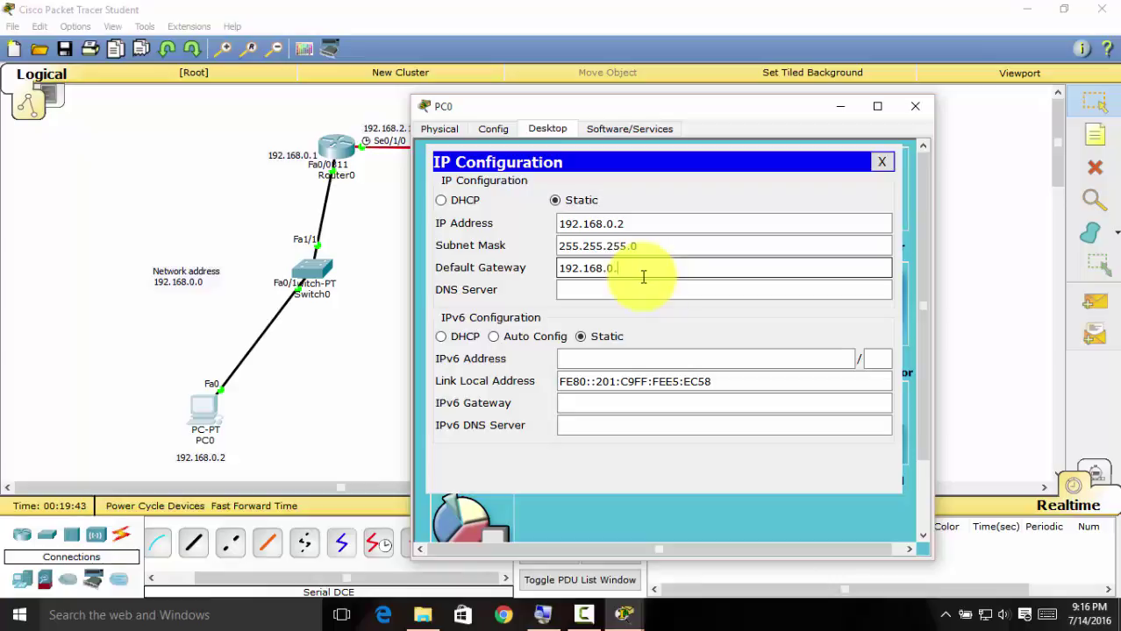
text(1)
click(653, 295)
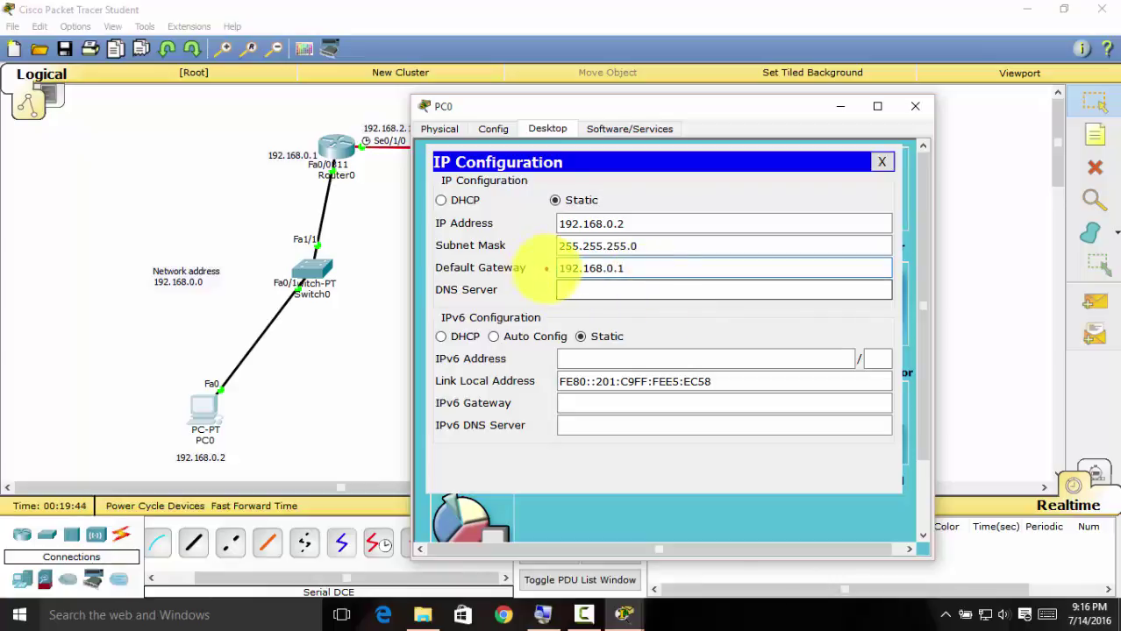
mouse_move(552, 269)
mouse_down()
mouse_move(311, 178)
mouse_move(289, 157)
mouse_move(272, 163)
mouse_move(339, 179)
mouse_move(348, 162)
mouse_move(318, 141)
mouse_move(261, 154)
mouse_move(293, 184)
mouse_move(355, 158)
mouse_up()
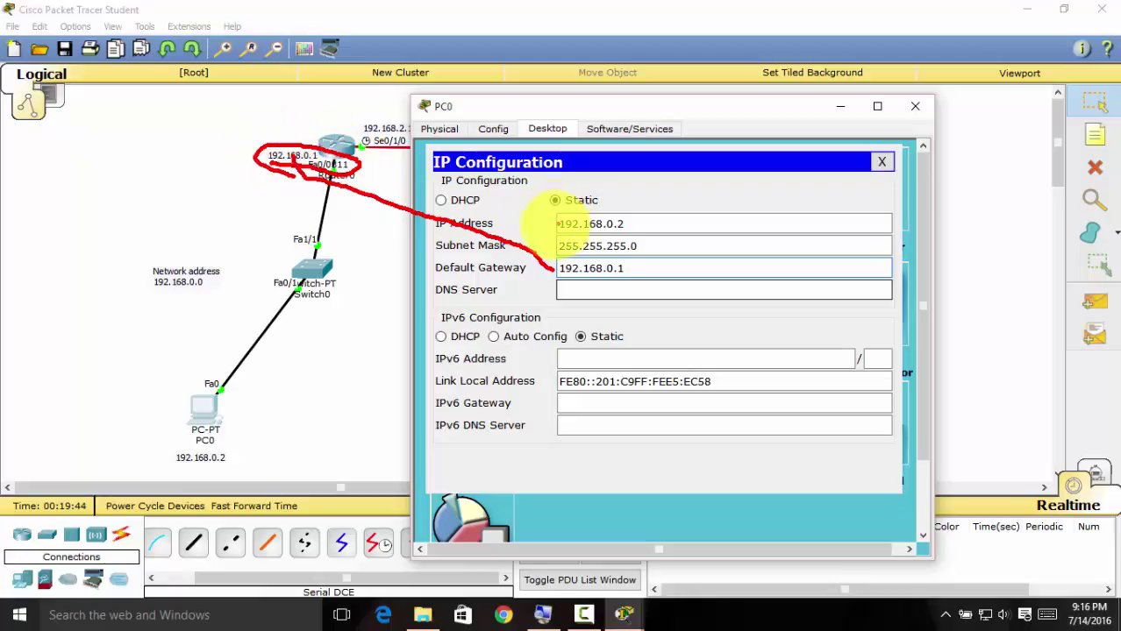
mouse_move(556, 224)
mouse_down()
mouse_move(252, 404)
mouse_move(232, 458)
mouse_up()
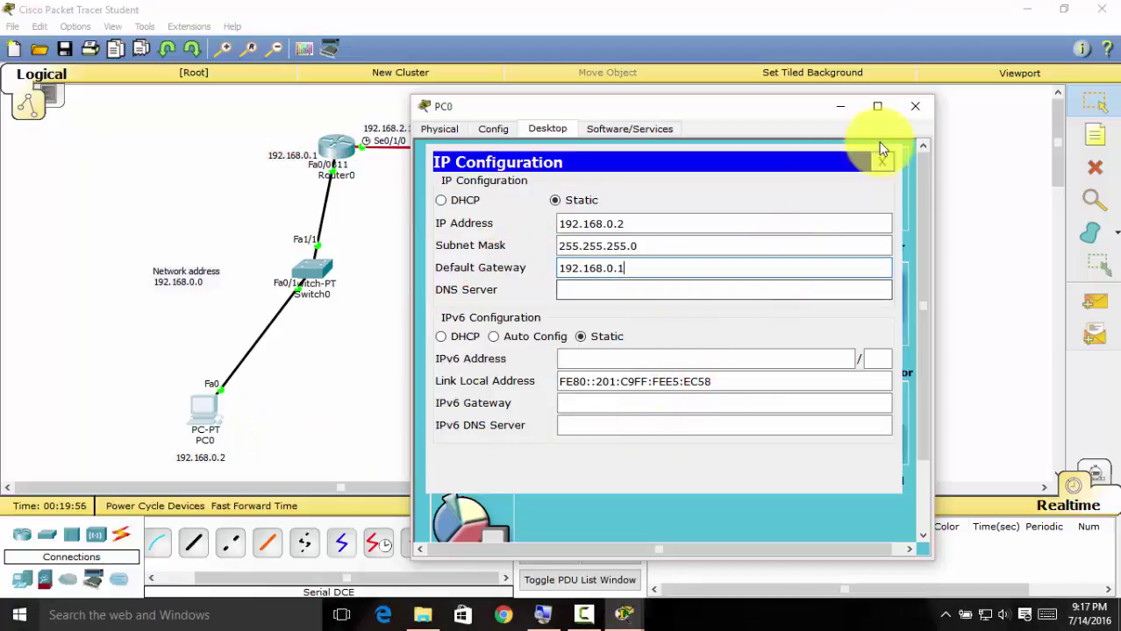
click(913, 109)
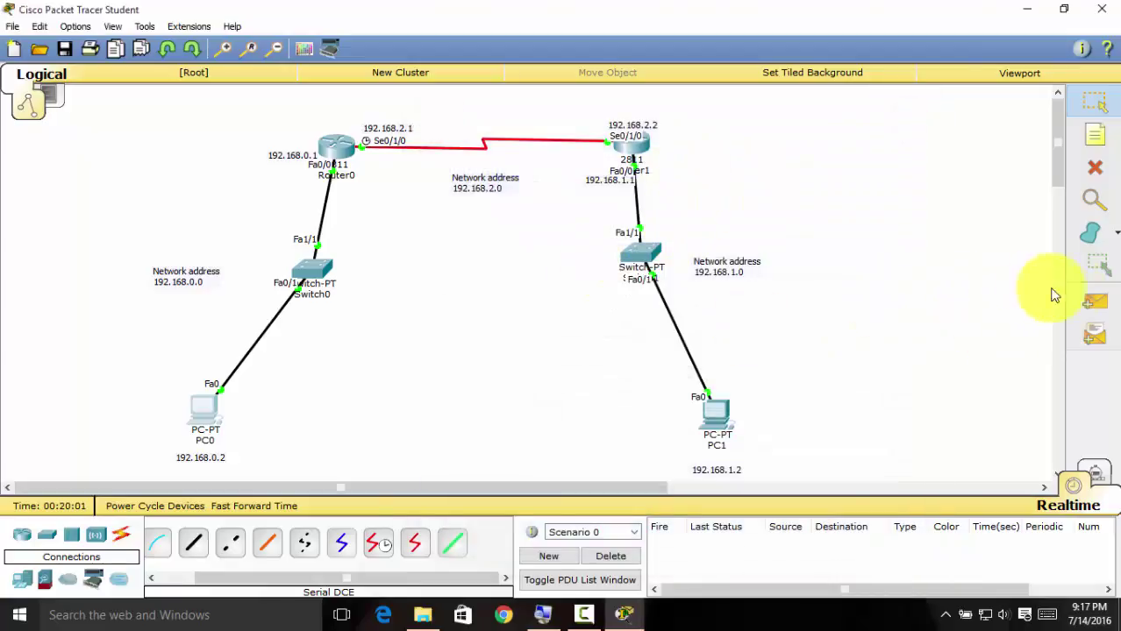
Test the 192.168.0.0 network by sending a simple PDU from PC0 to Router0
click(1098, 303)
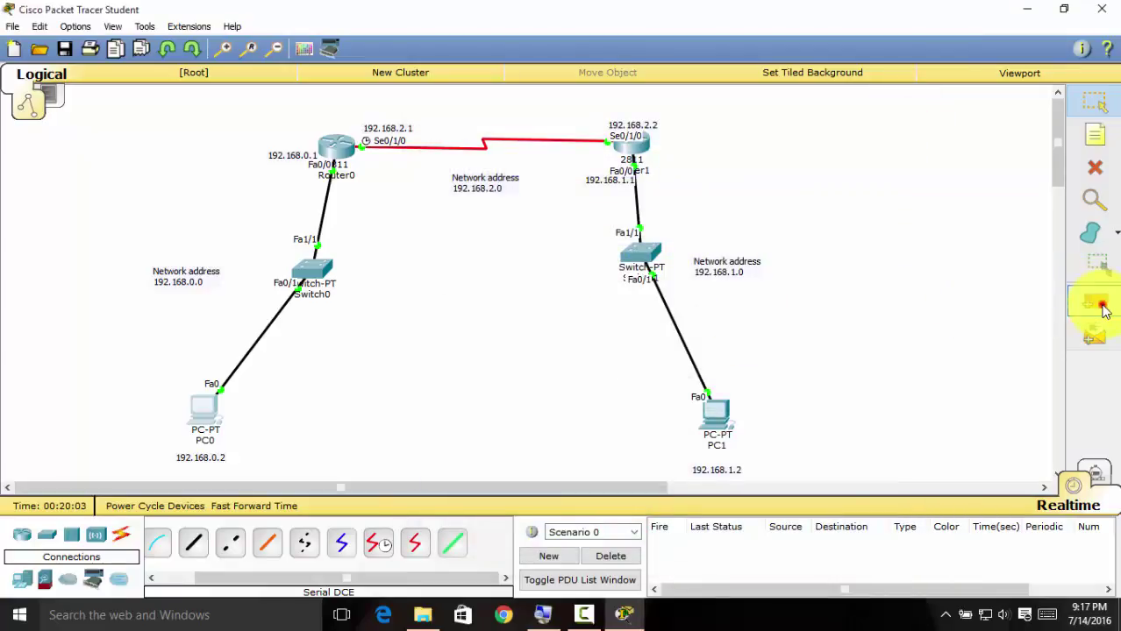
click(215, 418)
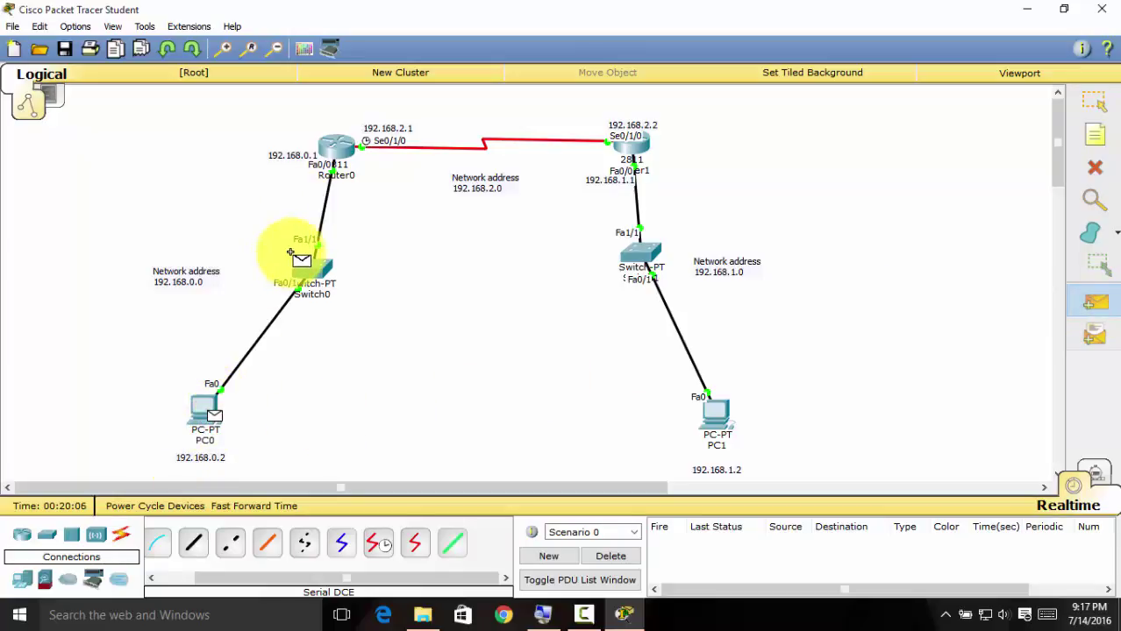
click(330, 151)
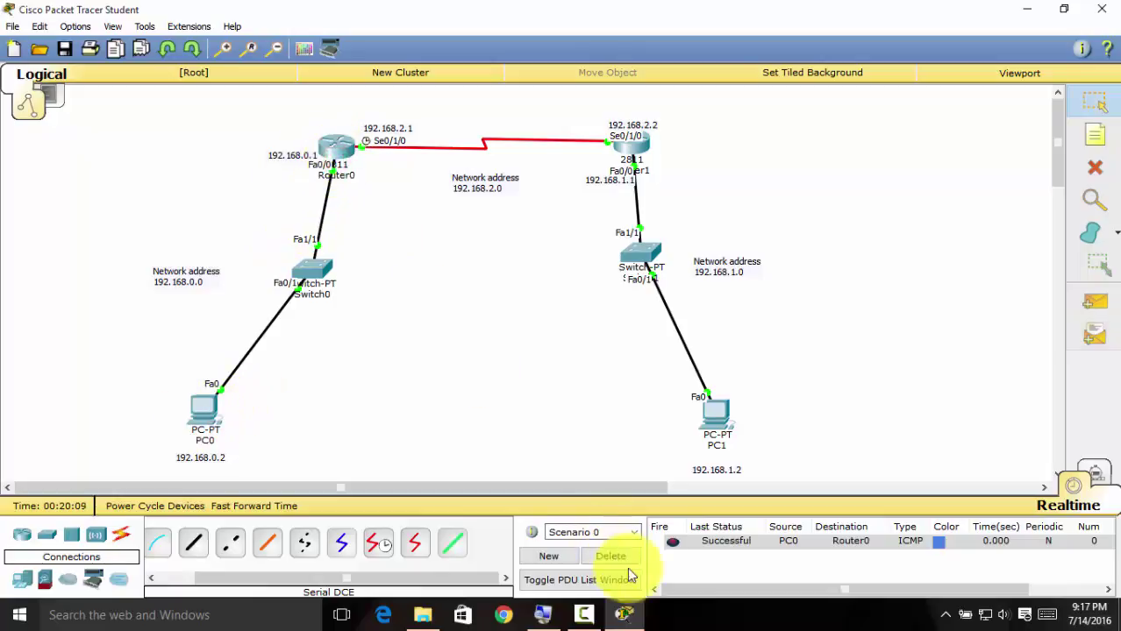
click(711, 548)
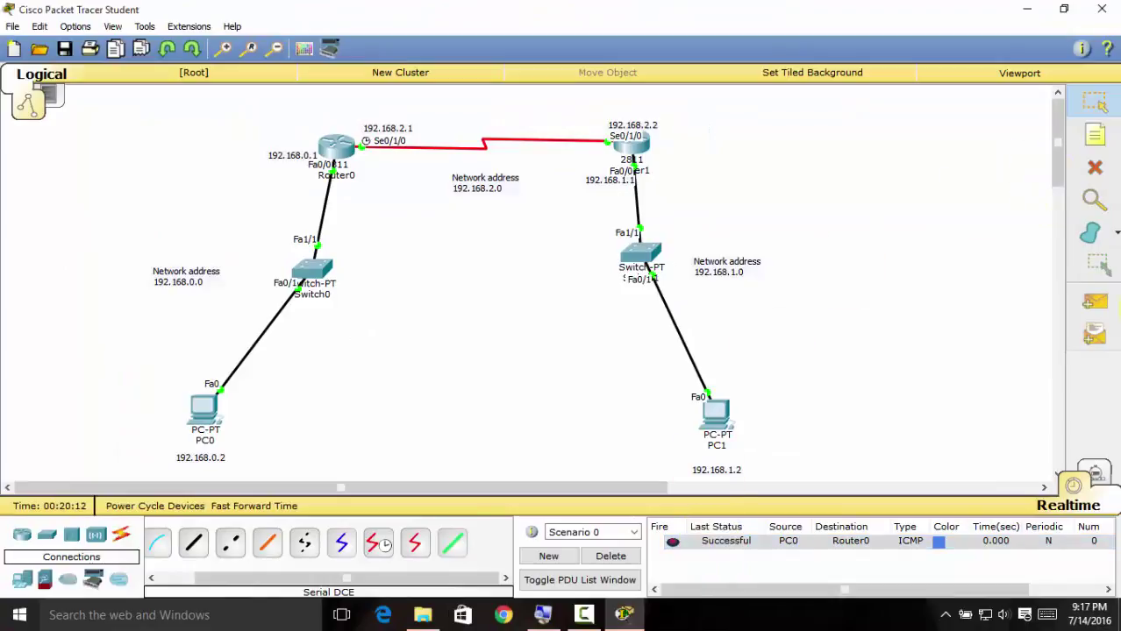
Send a simple PDU from PC1 to Router1, and delete the test scenario to clear its PDU list
click(1093, 302)
click(717, 414)
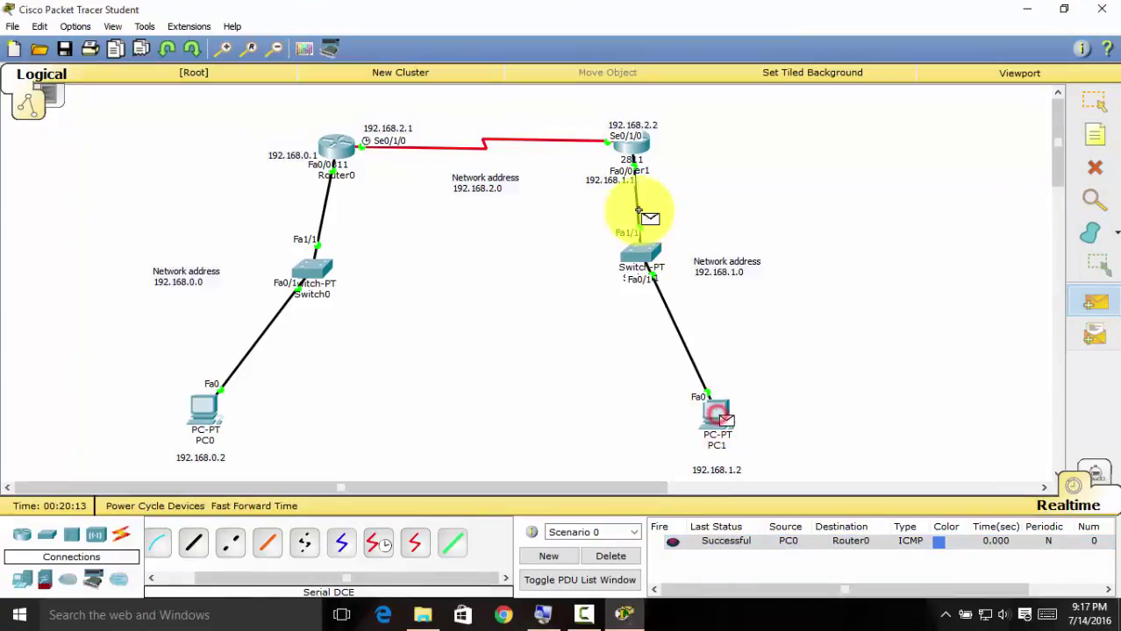
click(631, 143)
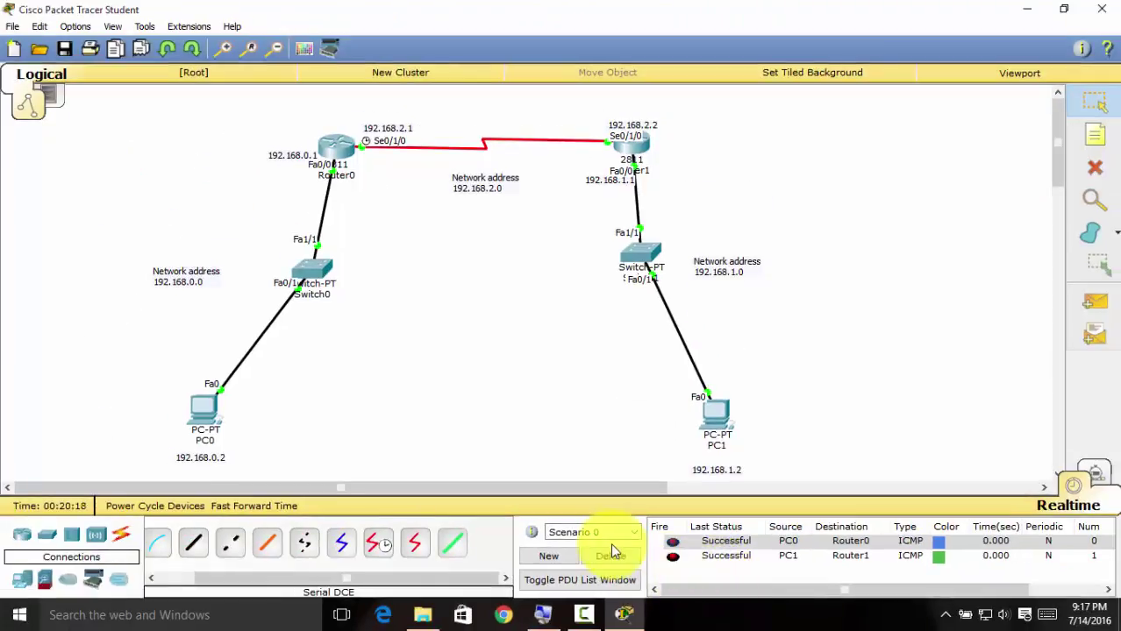
click(611, 556)
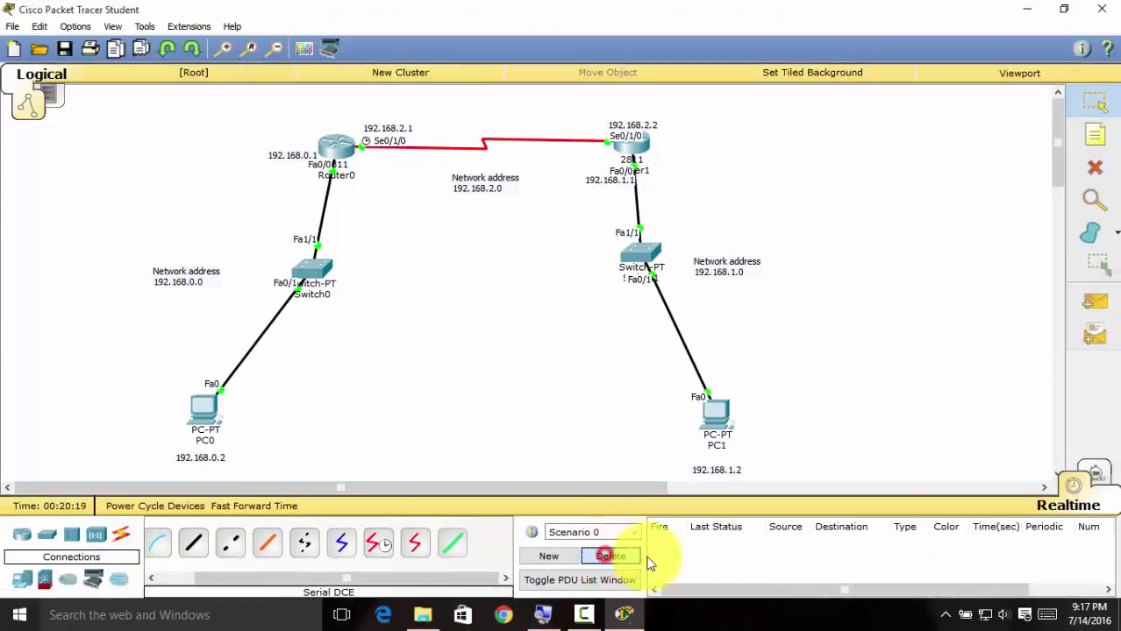
Test connectivity between the two LANs by sending a simple PDU from PC0 to PC1
click(1101, 305)
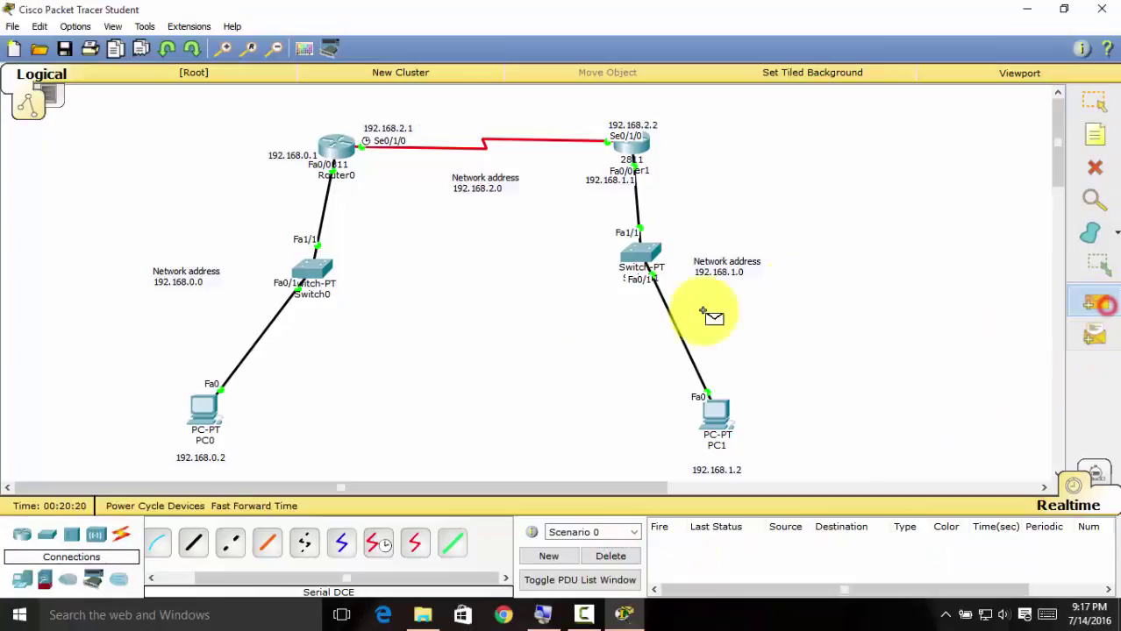
click(205, 409)
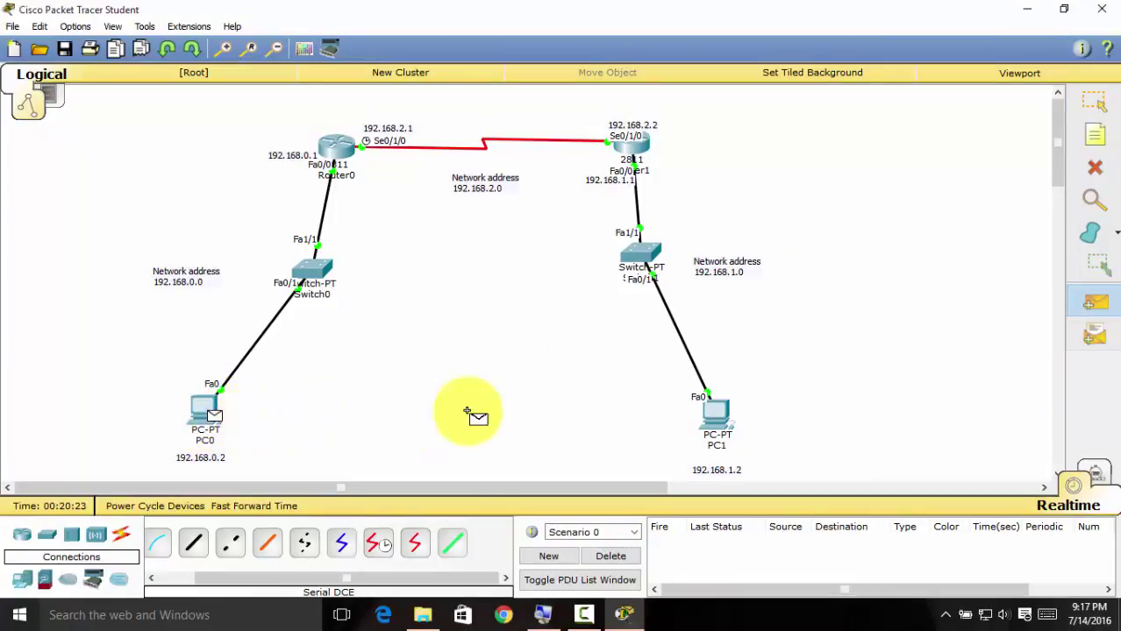
click(721, 414)
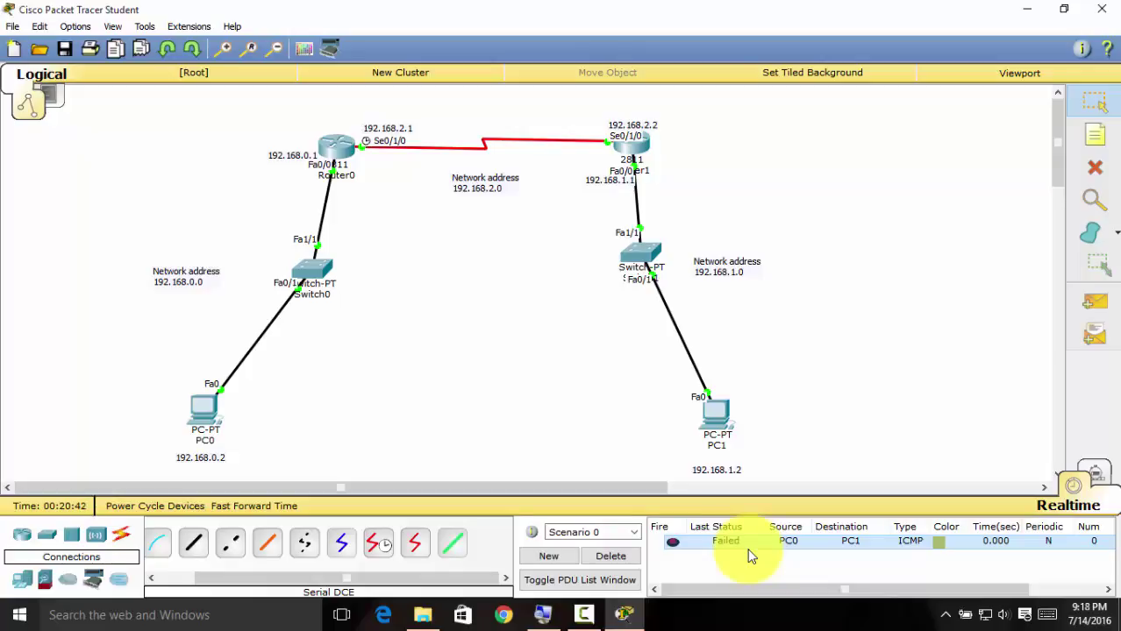
Examine Router0's static routing settings and close the router's configuration
click(325, 159)
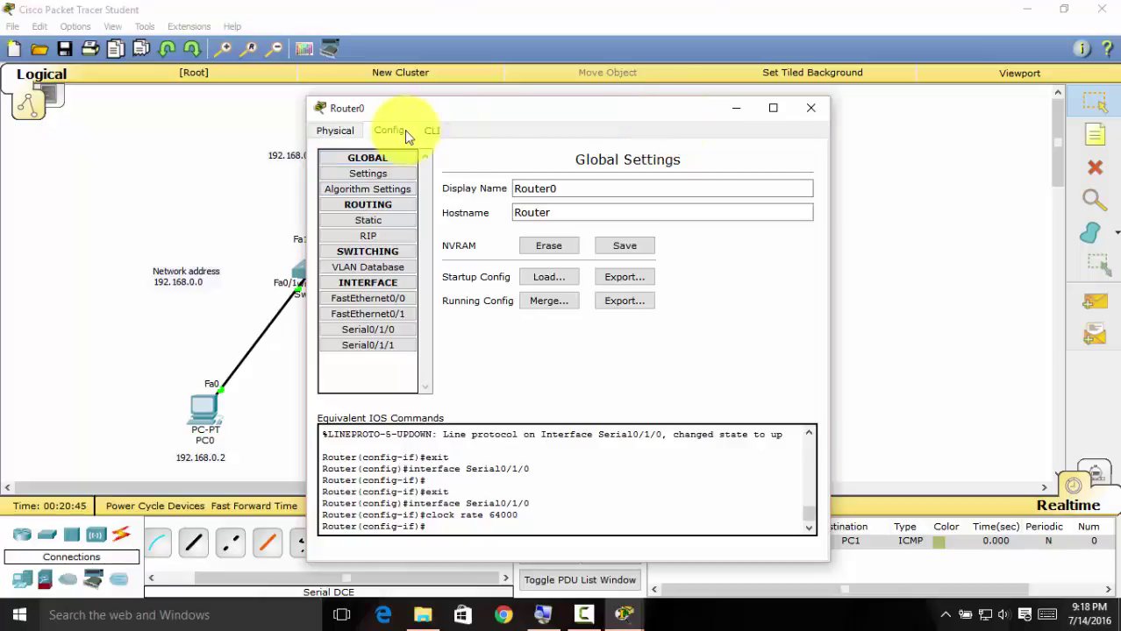
click(349, 133)
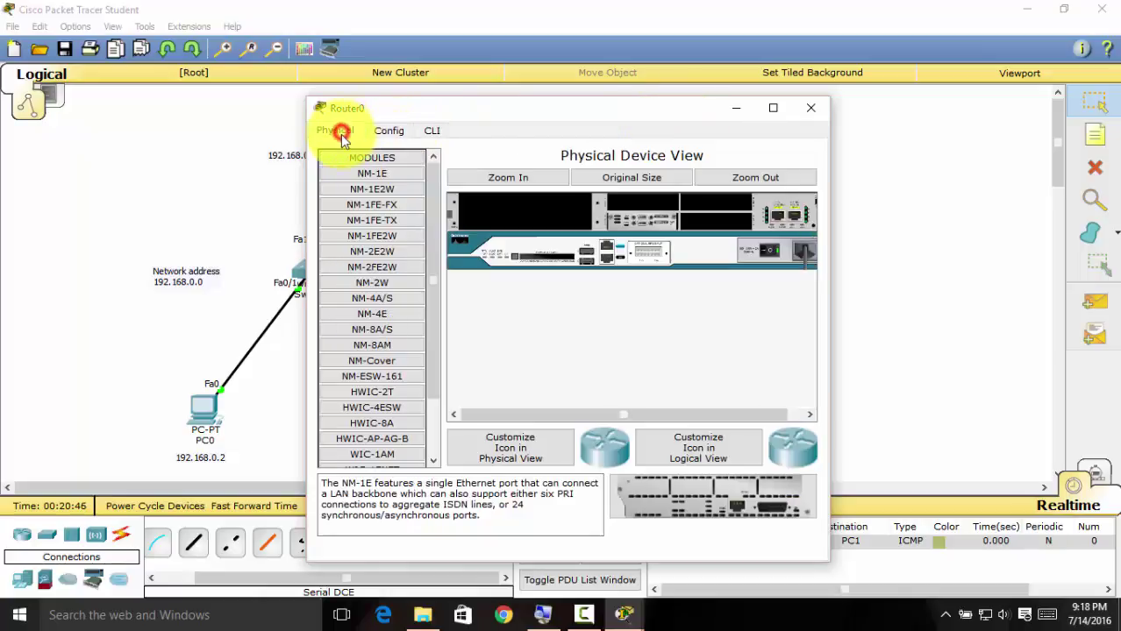
click(389, 130)
click(368, 220)
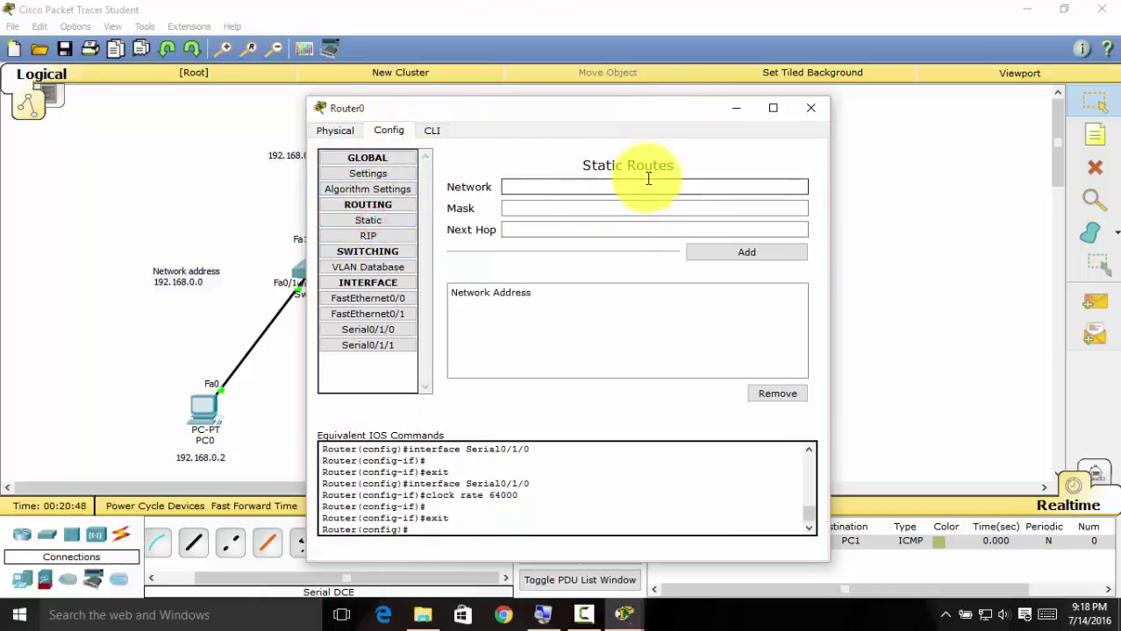
click(810, 108)
click(431, 265)
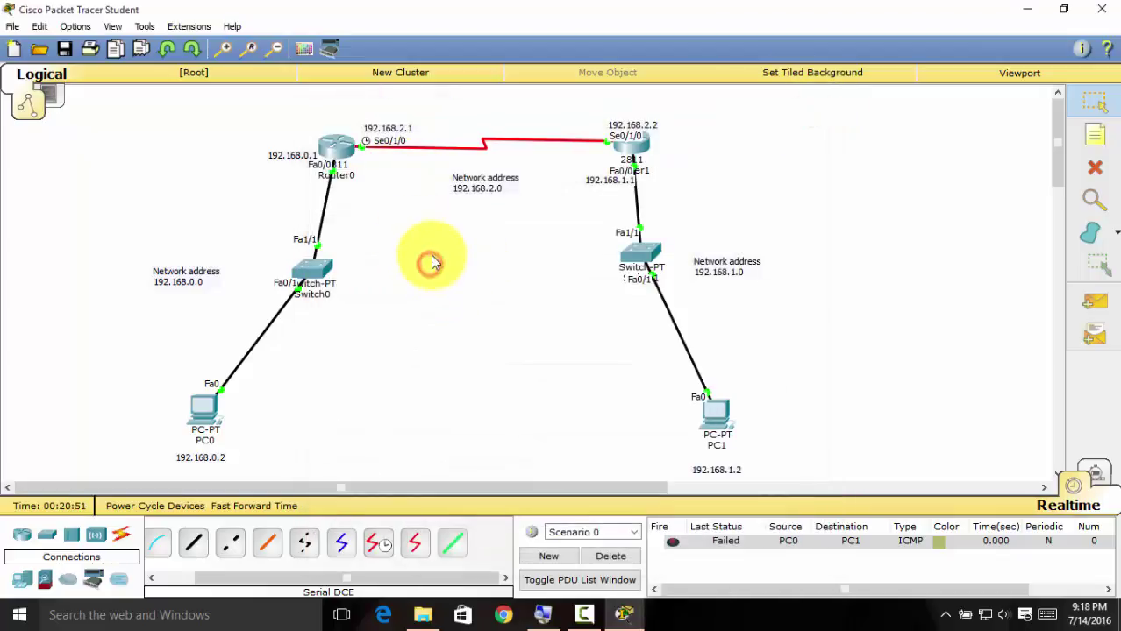